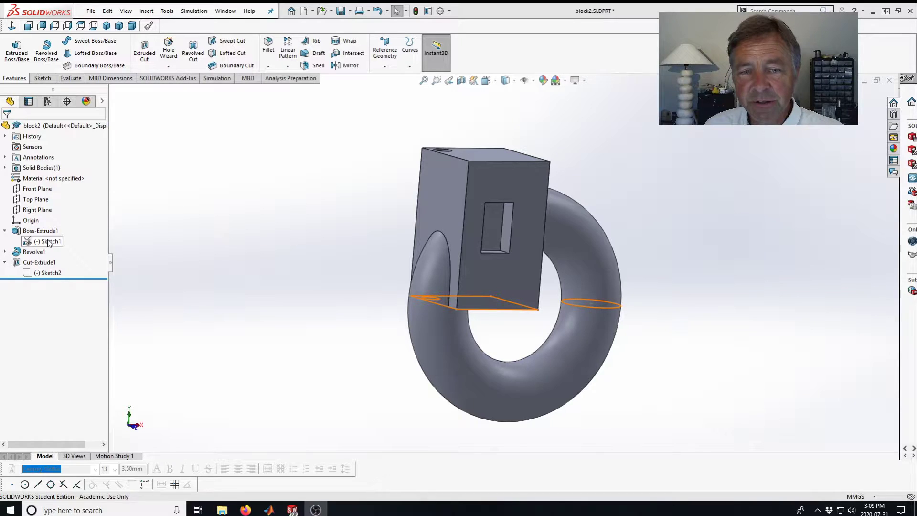
# Open Sketch1 under Boss-Extrude1 for editing and view it from the top
pyautogui.click(4, 252)
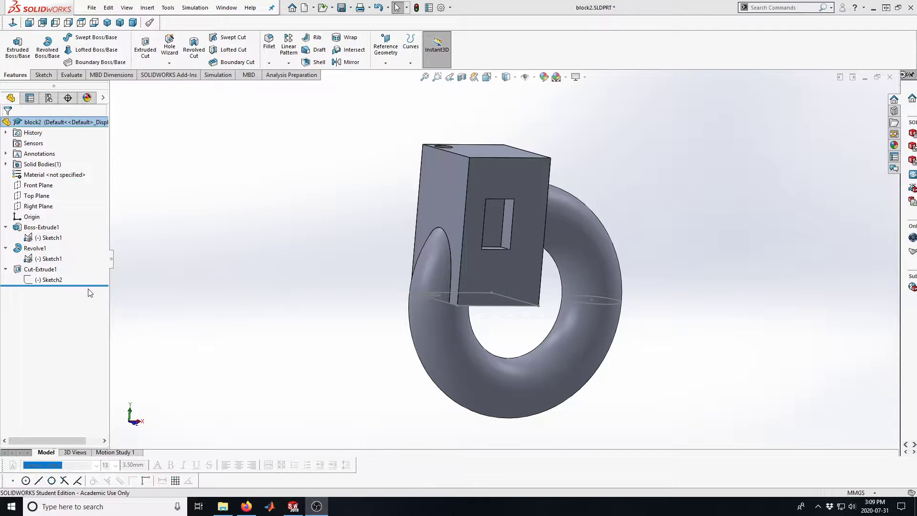
pyautogui.click(36, 239)
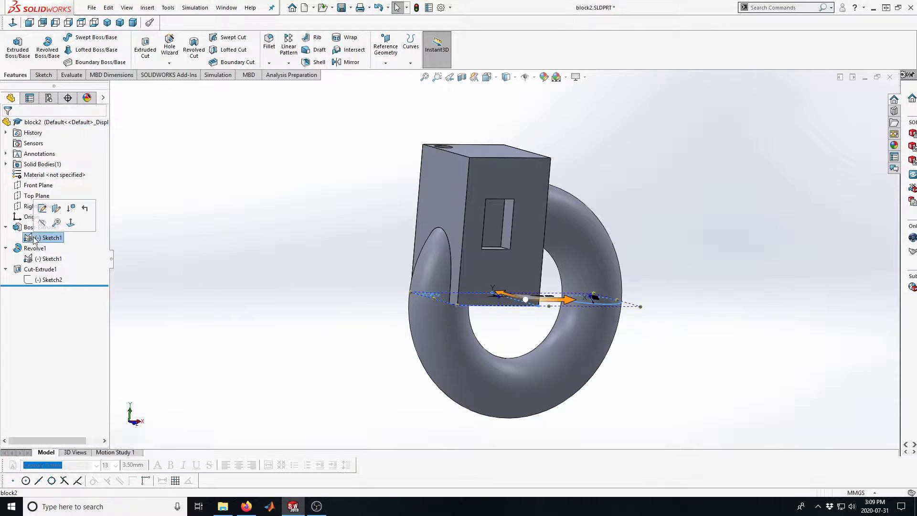
pyautogui.click(42, 208)
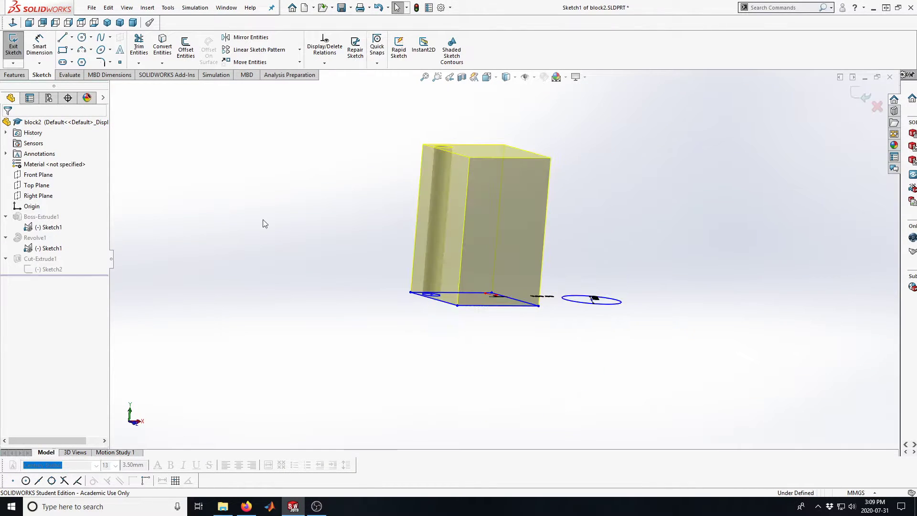
pyautogui.moveTo(548, 297)
pyautogui.mouseDown(button='middle')
pyautogui.moveTo(552, 338)
pyautogui.moveTo(563, 263)
pyautogui.moveTo(618, 168)
pyautogui.moveTo(530, 276)
pyautogui.moveTo(532, 254)
pyautogui.moveTo(554, 301)
pyautogui.moveTo(526, 214)
pyautogui.moveTo(450, 281)
pyautogui.moveTo(571, 164)
pyautogui.moveTo(536, 241)
pyautogui.moveTo(546, 229)
pyautogui.moveTo(573, 280)
pyautogui.moveTo(549, 436)
pyautogui.moveTo(538, 205)
pyautogui.moveTo(549, 403)
pyautogui.moveTo(529, 270)
pyautogui.moveTo(539, 272)
pyautogui.moveTo(520, 239)
pyautogui.mouseUp(button='middle')
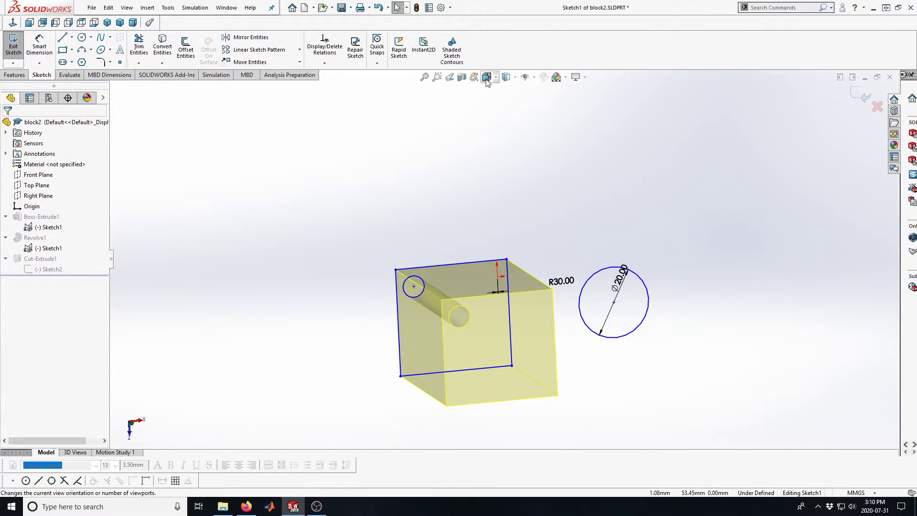
pyautogui.click(487, 78)
pyautogui.click(413, 314)
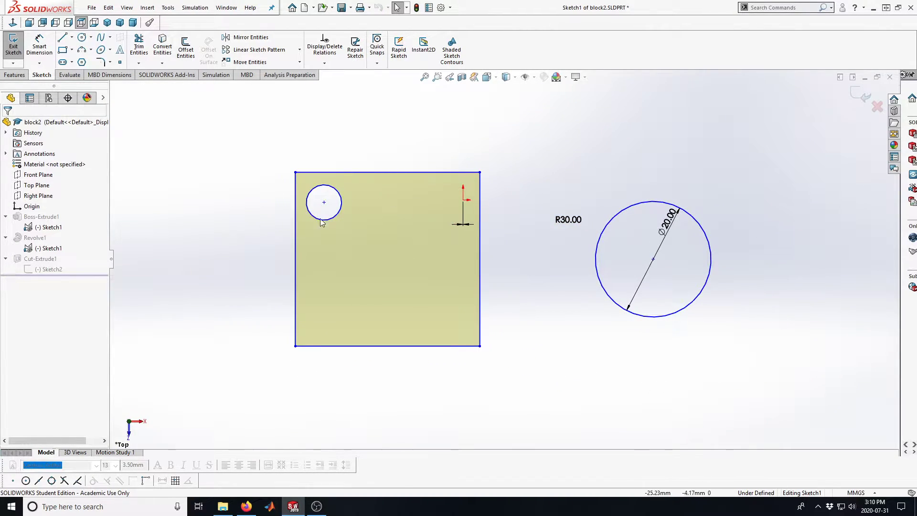
# Dimension the small circle inside the rectangle with a diameter of 3 mm
pyautogui.click(39, 42)
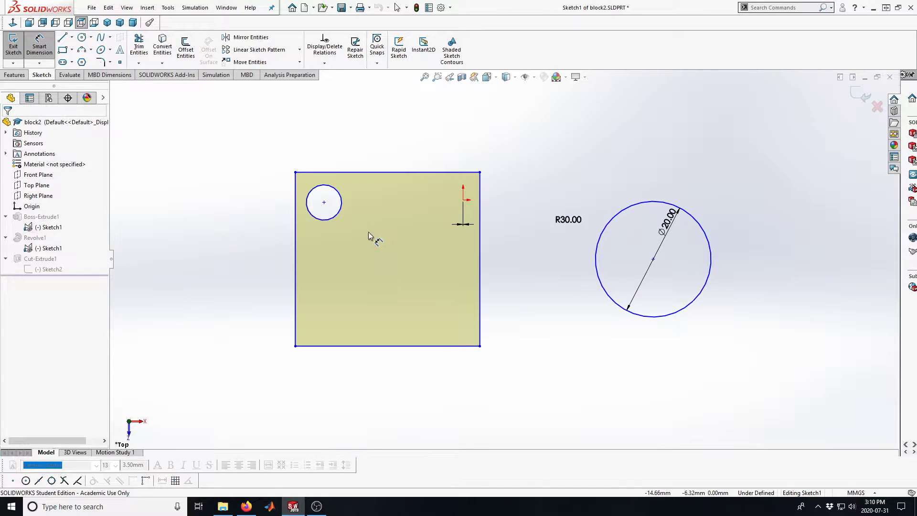
pyautogui.click(340, 205)
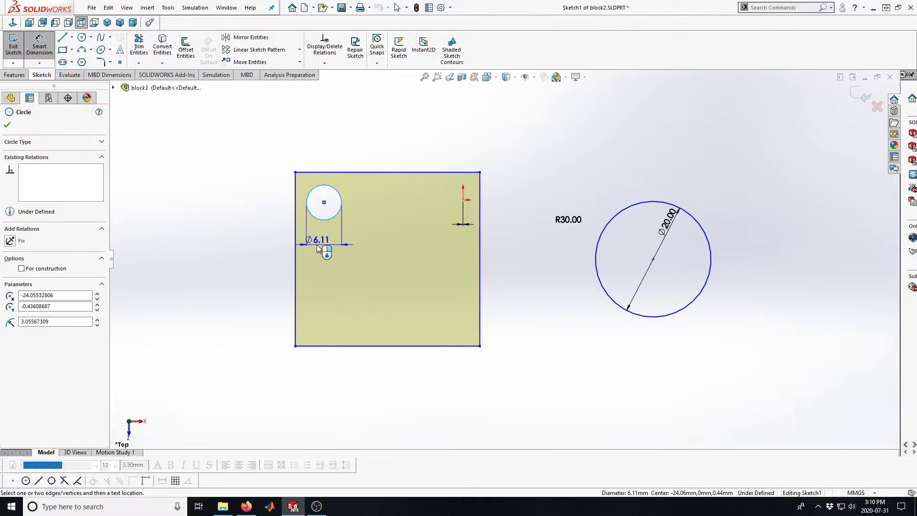
pyautogui.click(320, 216)
pyautogui.write('3')
pyautogui.press('Return')
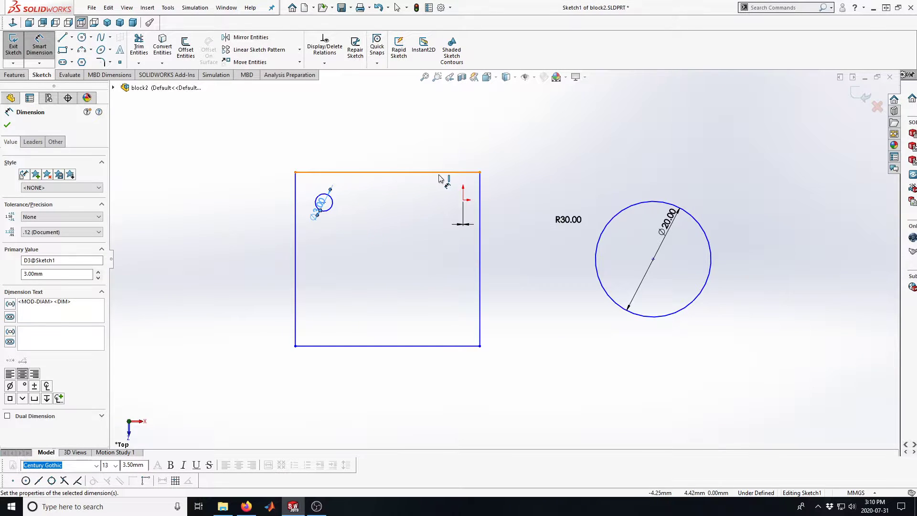
# Dimension the rectangle's top edge to 25 mm and its left edge to 27 mm
pyautogui.click(419, 172)
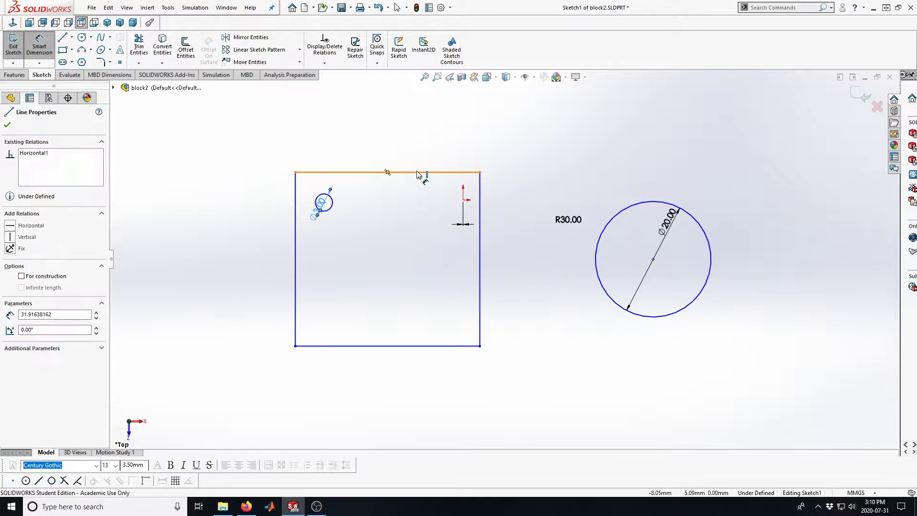
pyautogui.click(392, 136)
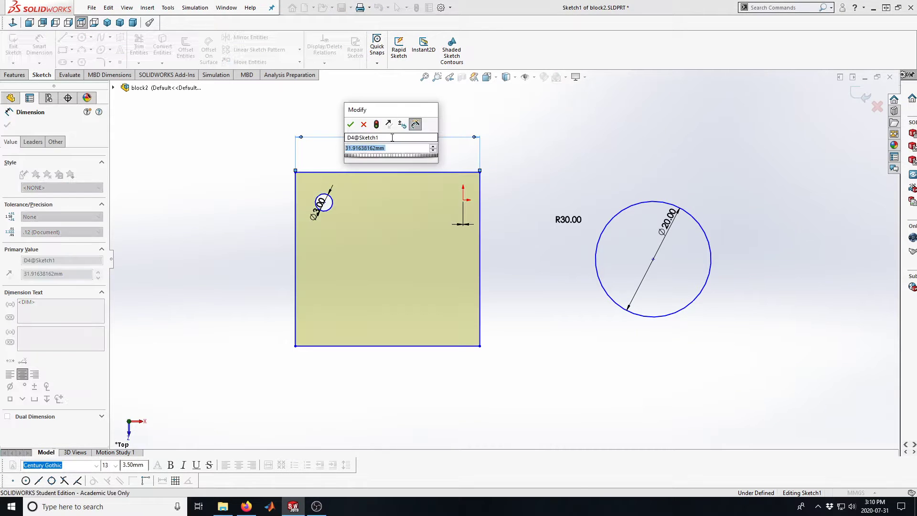
pyautogui.write('25')
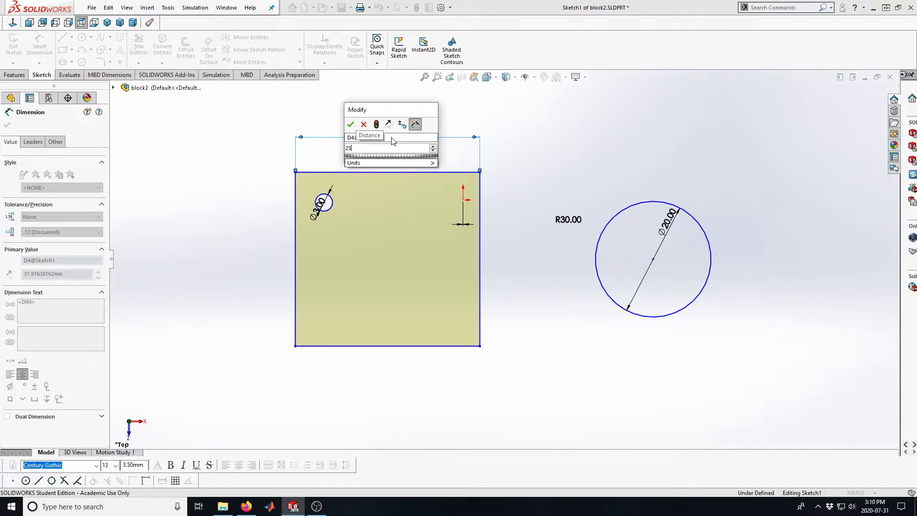
pyautogui.press('Return')
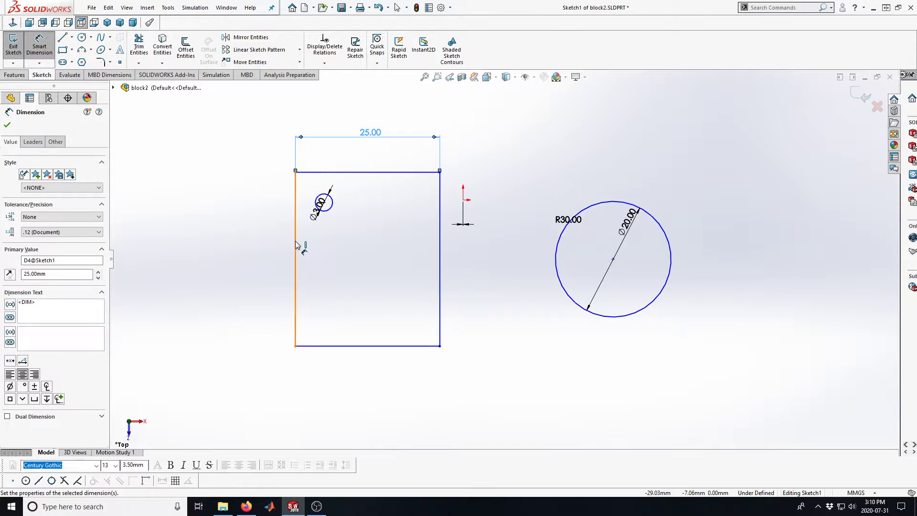
pyautogui.click(295, 245)
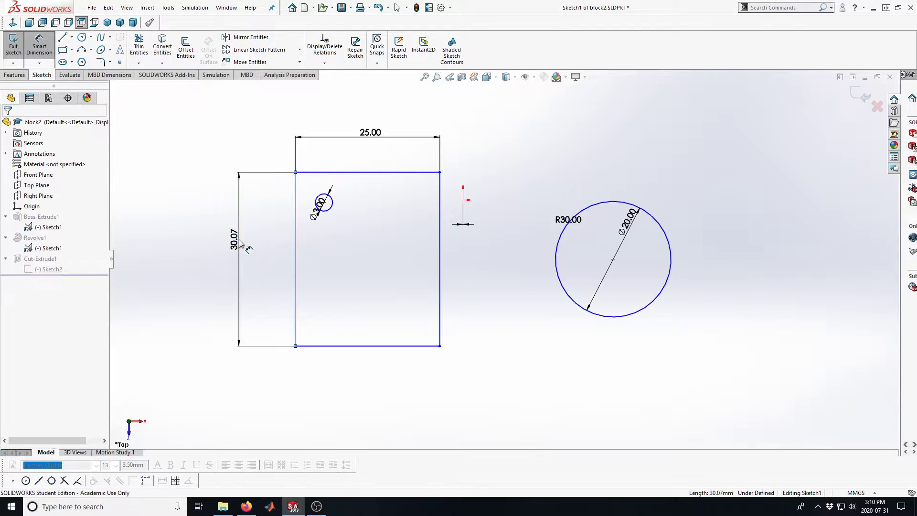
pyautogui.click(240, 239)
pyautogui.write('27')
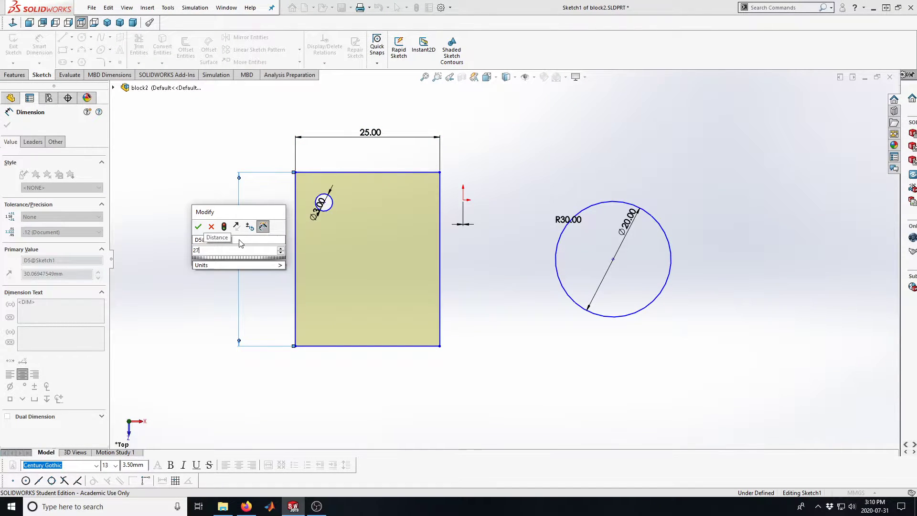
pyautogui.press('Return')
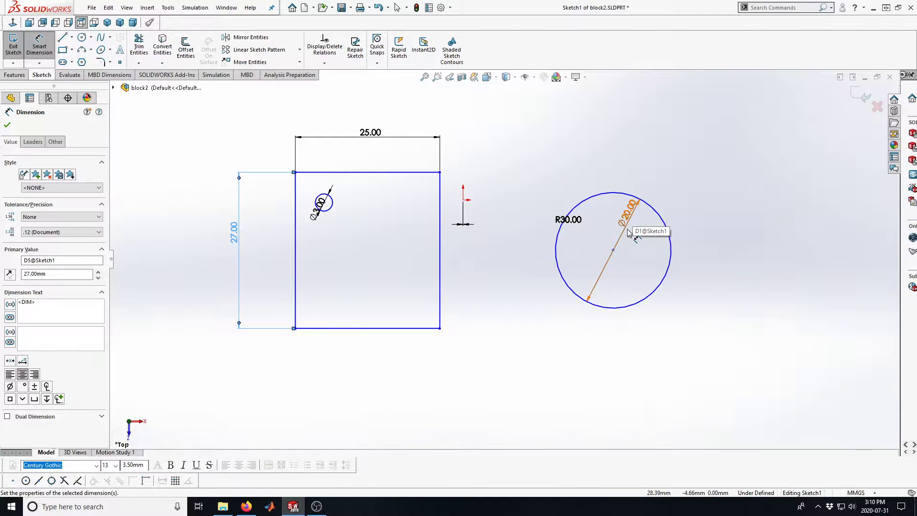
# Examine the existing horizontal and distance relations on the centre point of the large circle
pyautogui.click(613, 250)
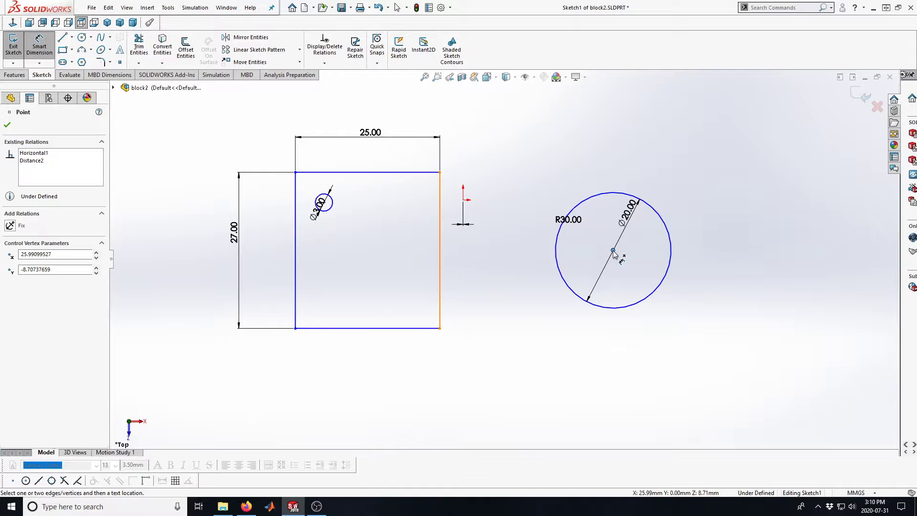
pyautogui.click(29, 153)
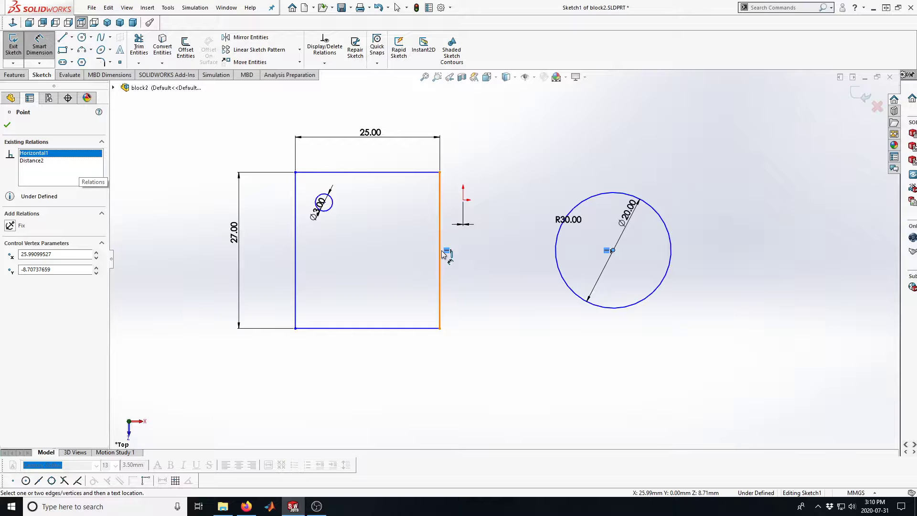
pyautogui.click(30, 161)
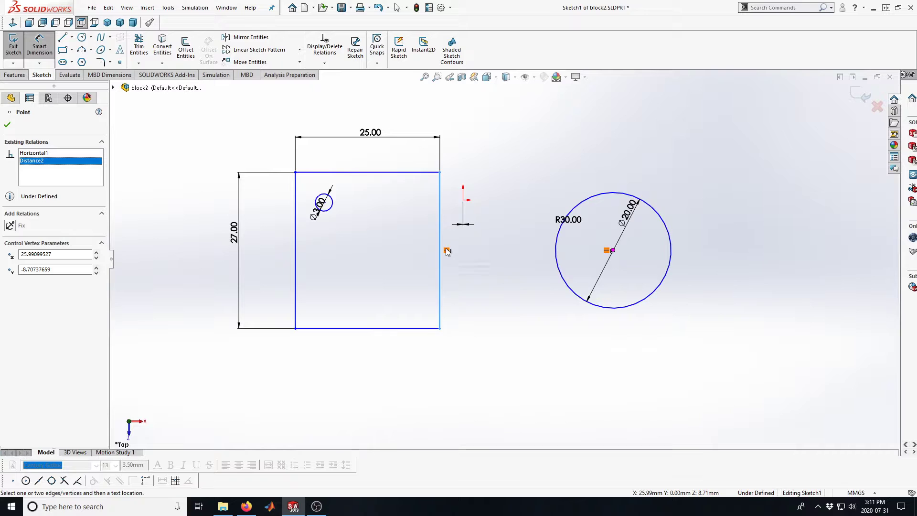
pyautogui.rightClick(37, 162)
pyautogui.click(62, 177)
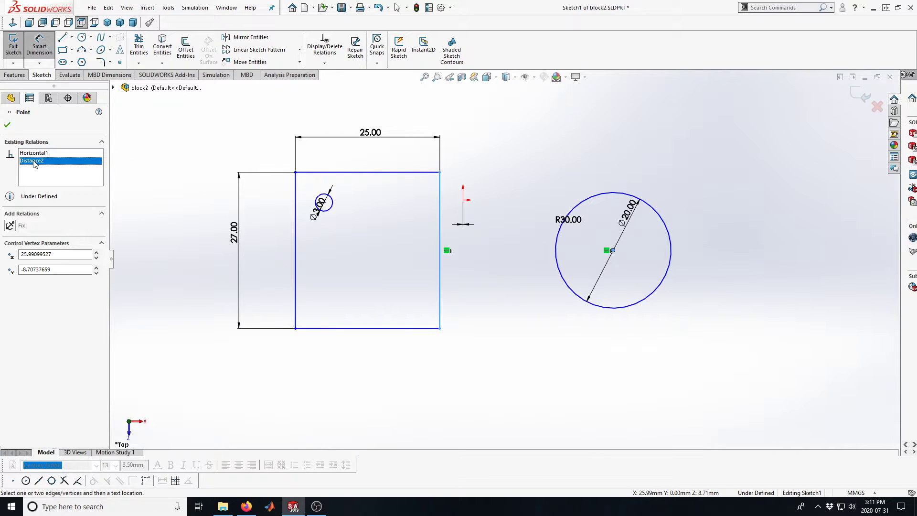
pyautogui.click(509, 200)
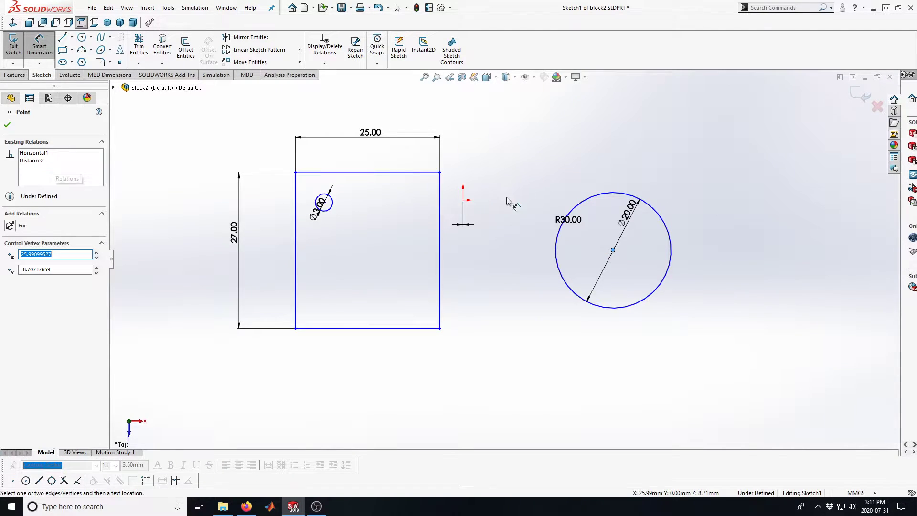
pyautogui.click(41, 162)
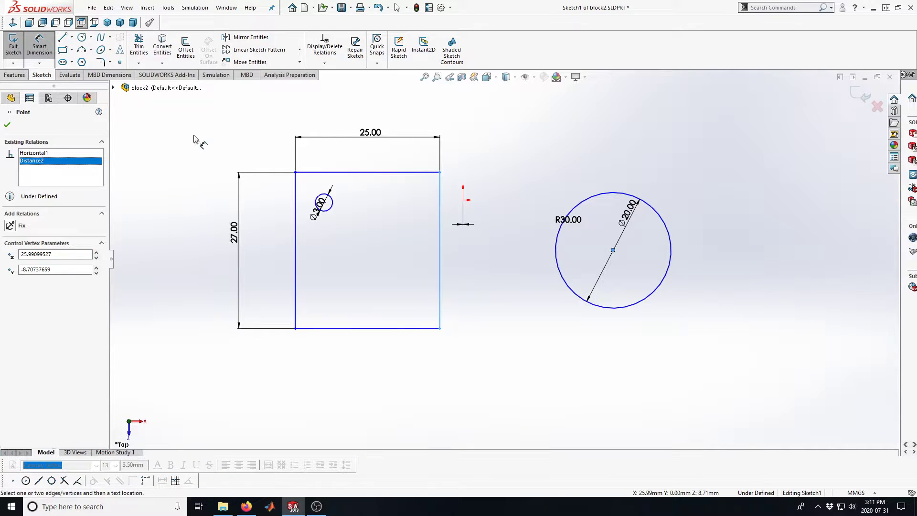
pyautogui.click(136, 160)
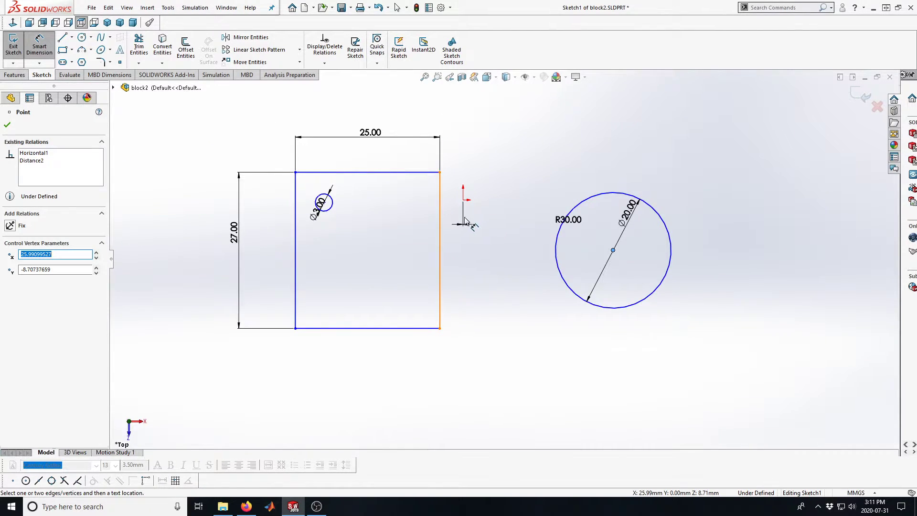
pyautogui.click(40, 162)
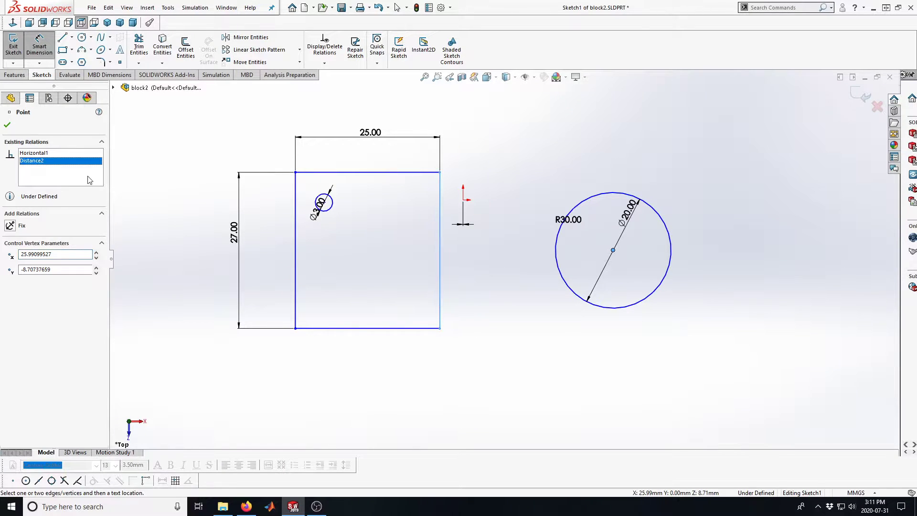
pyautogui.click(7, 126)
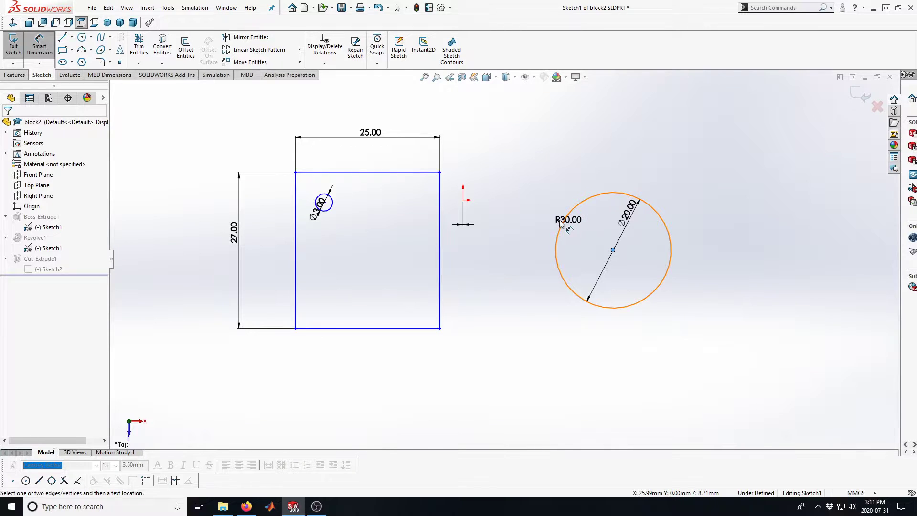
pyautogui.click(466, 226)
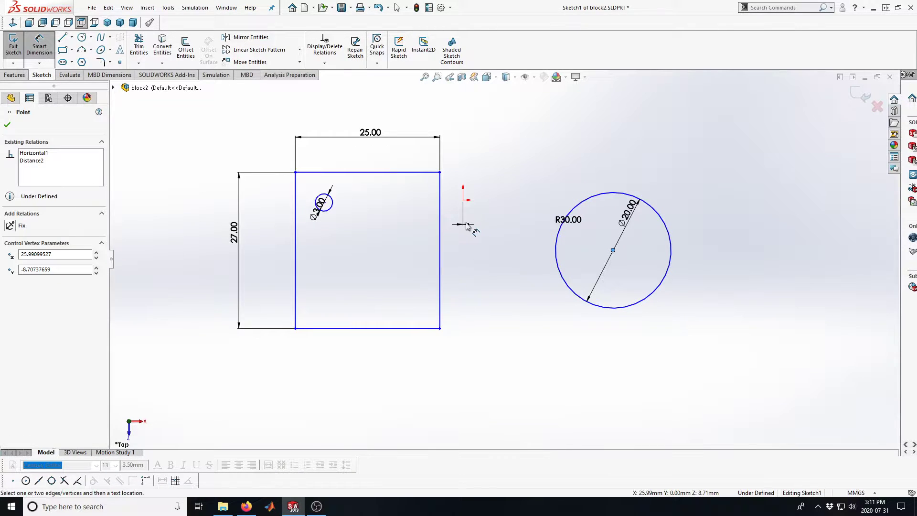
pyautogui.click(40, 253)
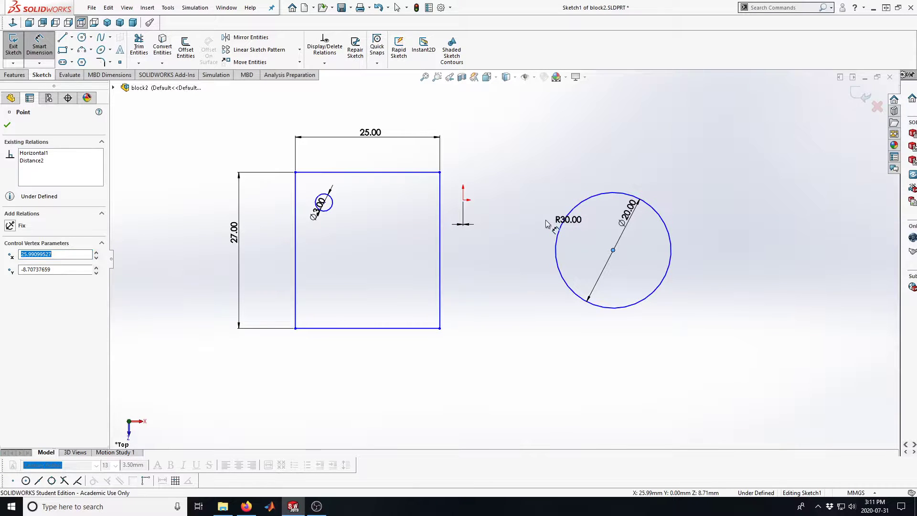
pyautogui.press('Escape')
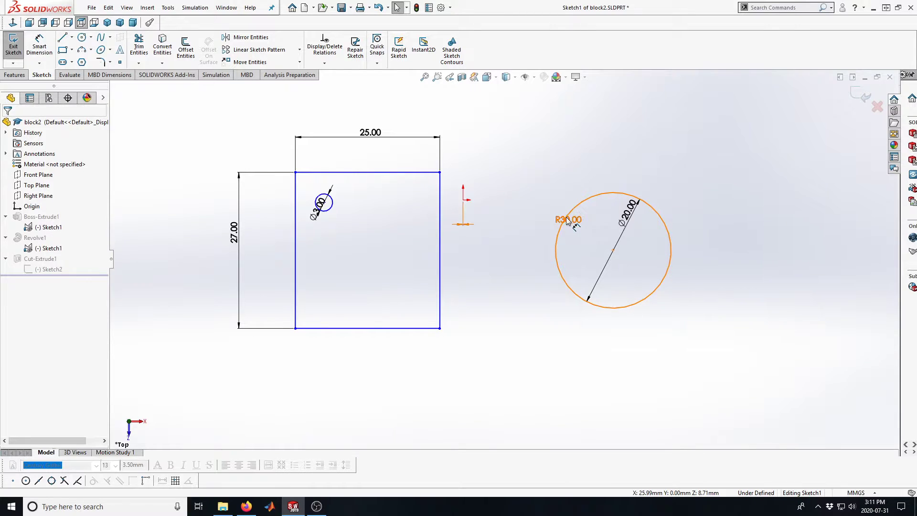
# Move the R30 dimension above the origin, set it to 20 mm, and exit the sketch
pyautogui.moveTo(562, 220); pyautogui.dragTo(486, 145)
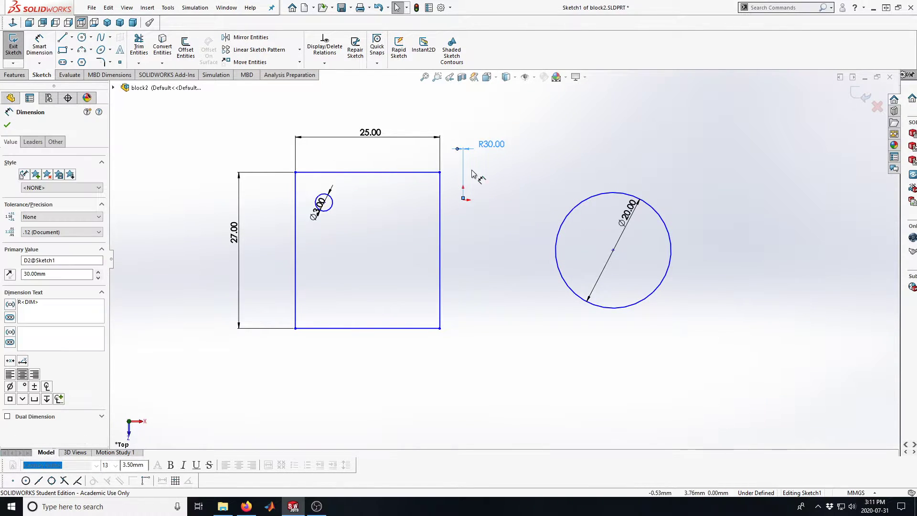
pyautogui.click(497, 168)
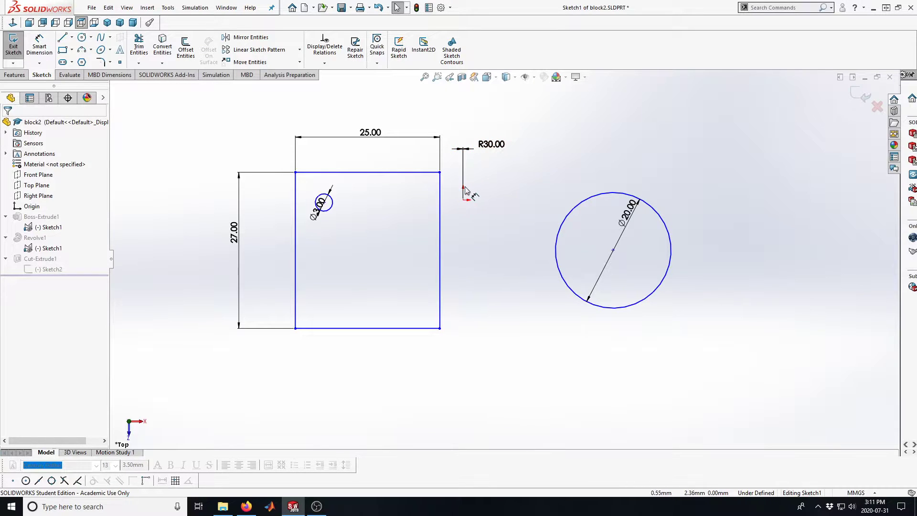
pyautogui.click(489, 149)
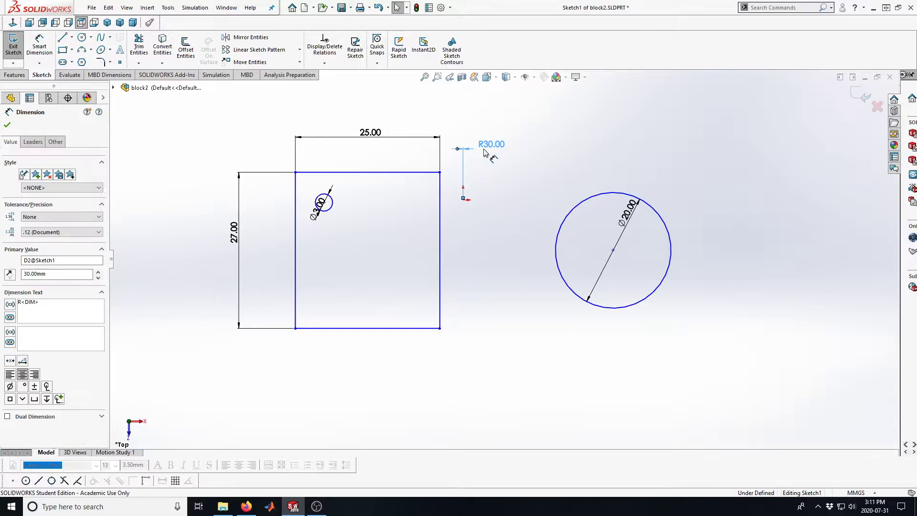
pyautogui.click(27, 274)
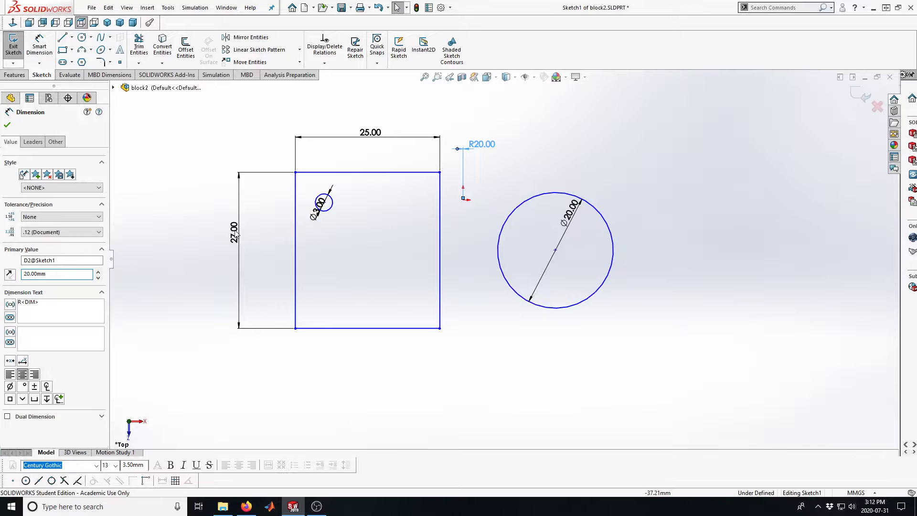
pyautogui.click(856, 99)
pyautogui.click(856, 95)
# Edit the Boss-Extrude1 feature and set its blind depth to 3 mm
pyautogui.moveTo(540, 276)
pyautogui.mouseDown(button='middle')
pyautogui.moveTo(523, 185)
pyautogui.moveTo(526, 135)
pyautogui.moveTo(510, 213)
pyautogui.mouseUp(button='middle')
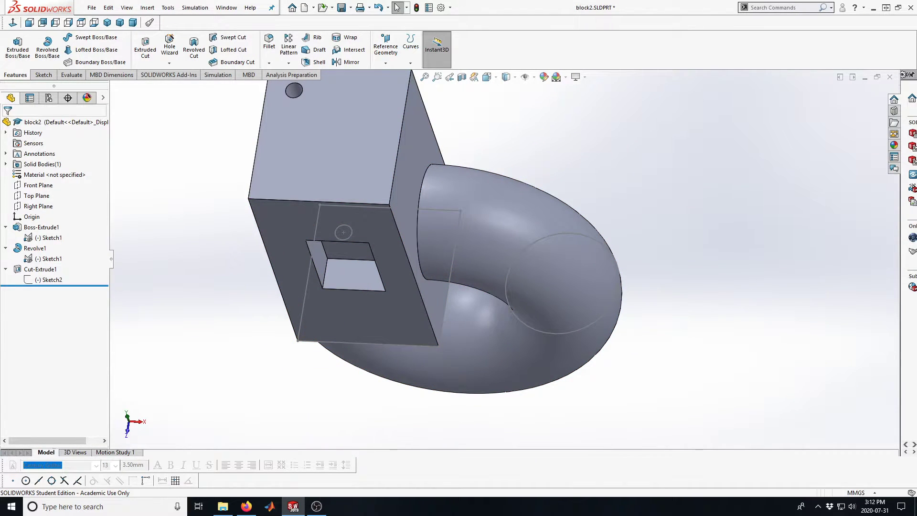
pyautogui.click(23, 229)
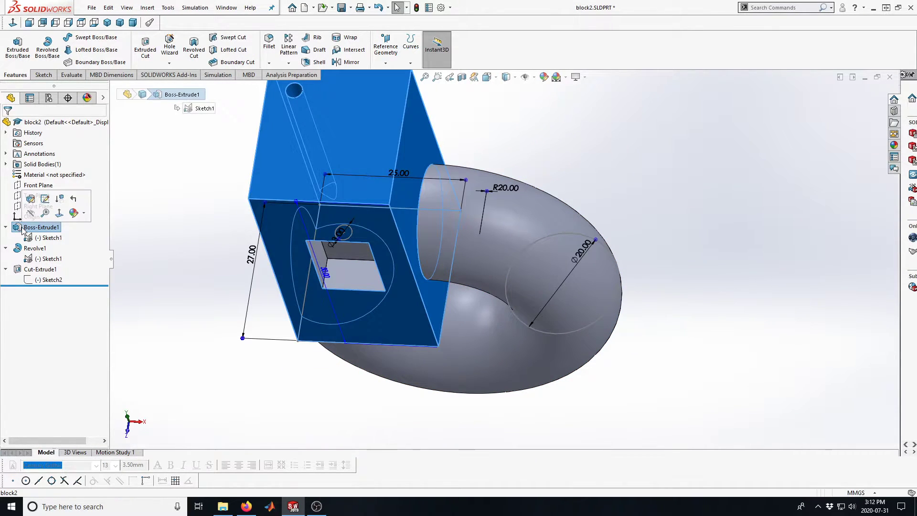
pyautogui.click(30, 201)
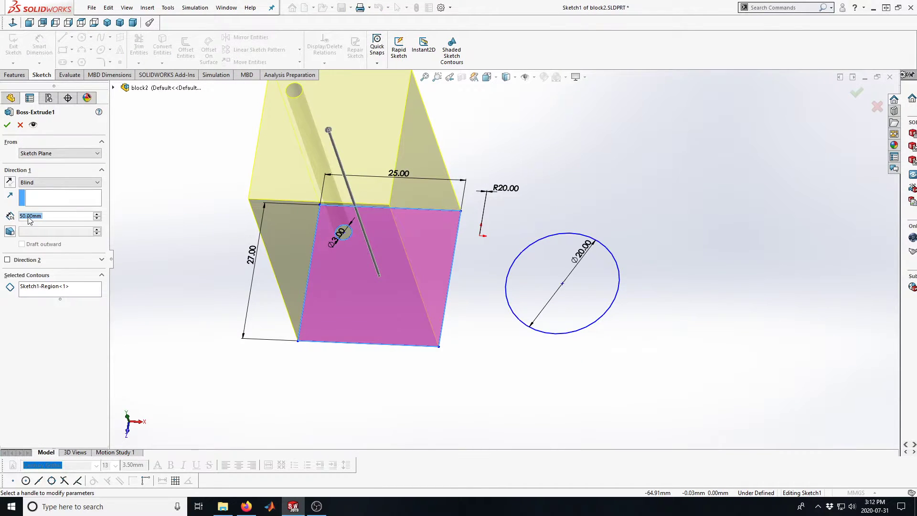
pyautogui.click(28, 218)
pyautogui.moveTo(47, 219); pyautogui.dragTo(20, 217)
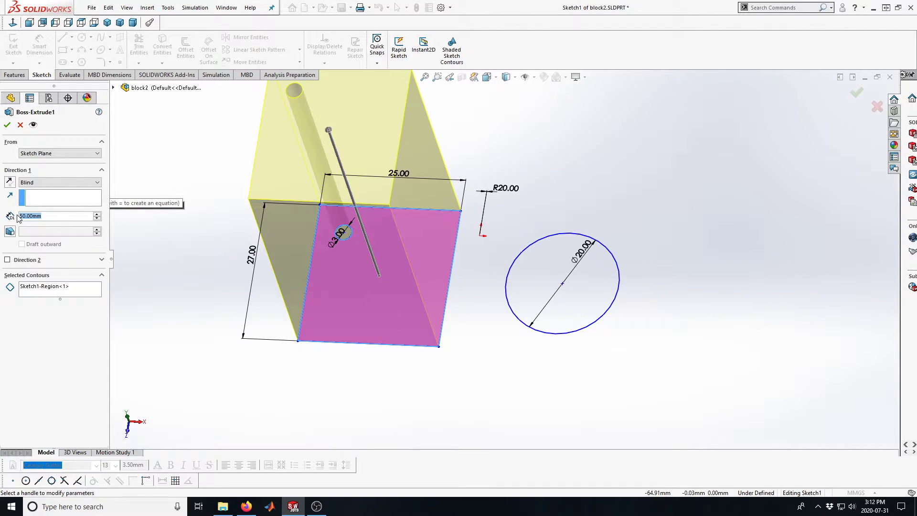
pyautogui.write('3')
pyautogui.press('Return')
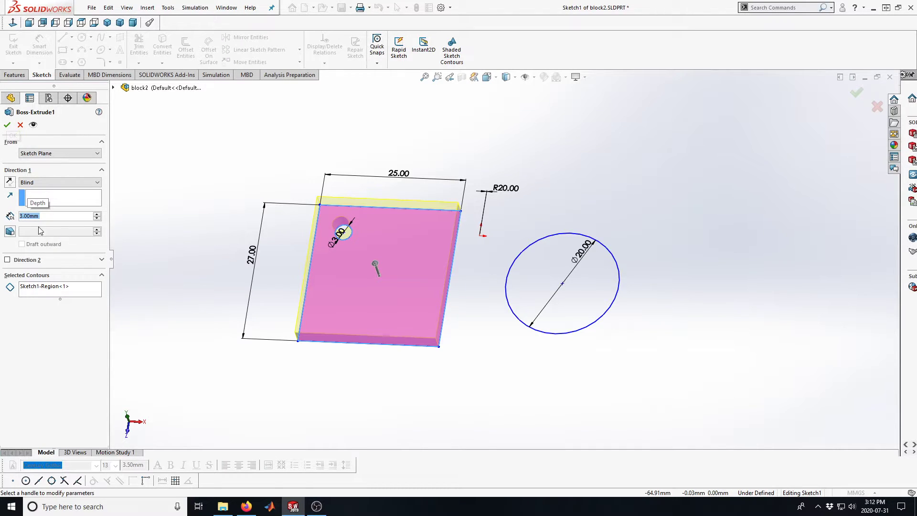
# Change the Boss-Extrude1 end condition to Mid Plane and accept the feature
pyautogui.moveTo(198, 315); pyautogui.dragTo(205, 261, button='middle')
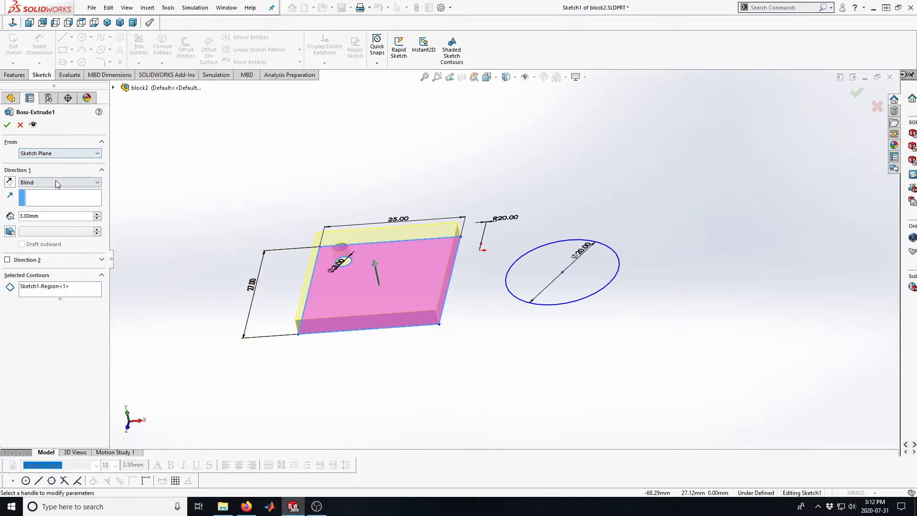
pyautogui.click(98, 183)
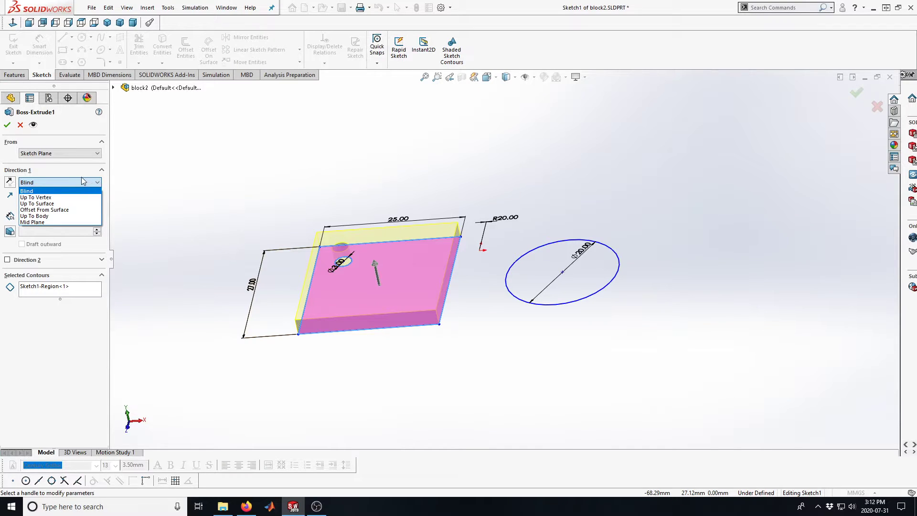
pyautogui.click(38, 223)
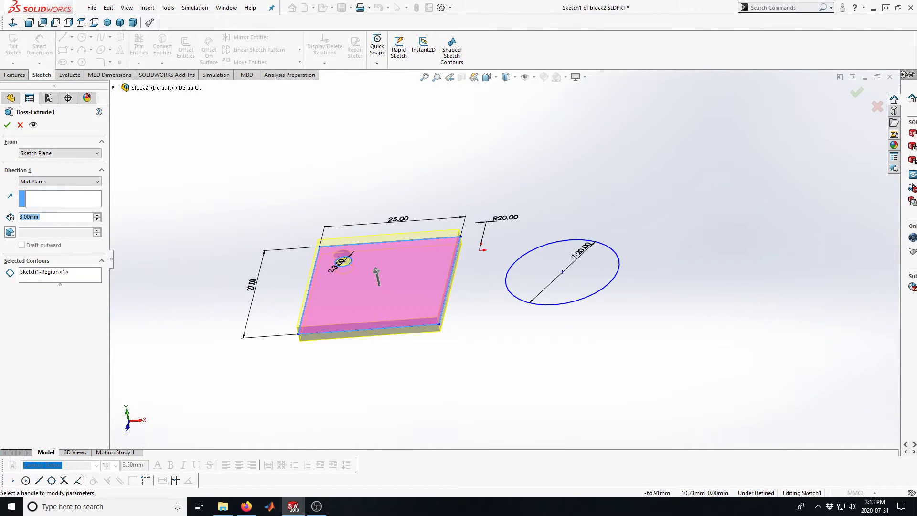
pyautogui.click(7, 126)
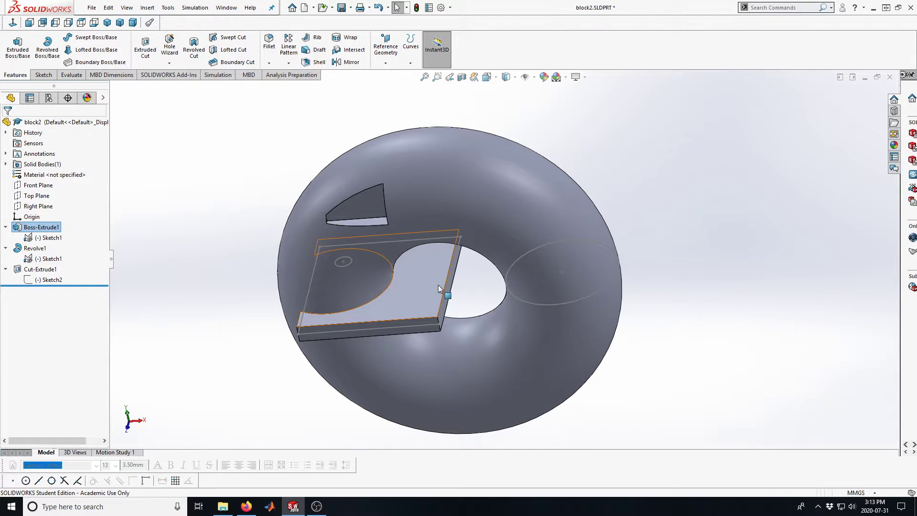
# Edit Sketch1, set the diameter of the revolved circle to 5 mm, and exit the sketch
pyautogui.scroll(-1, 408, 284)
pyautogui.scroll(5, 407, 281)
pyautogui.moveTo(411, 274); pyautogui.dragTo(348, 262, button='middle')
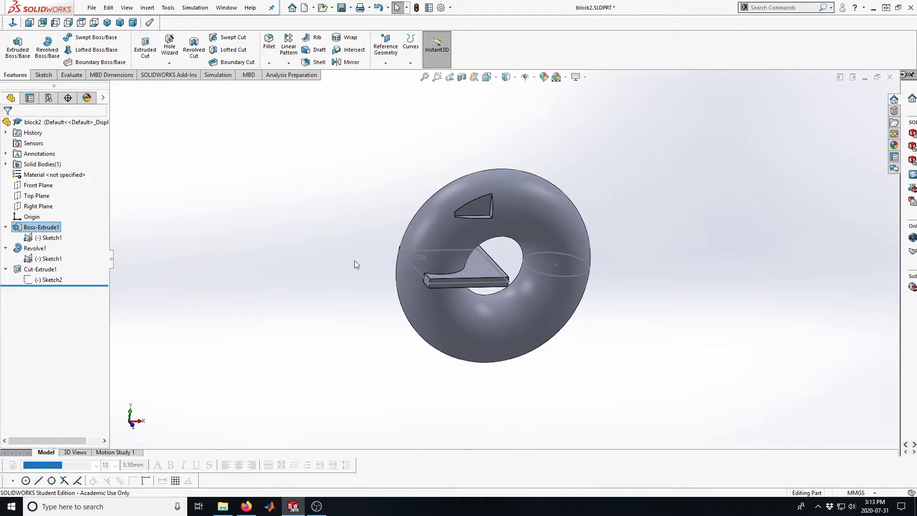
pyautogui.click(48, 237)
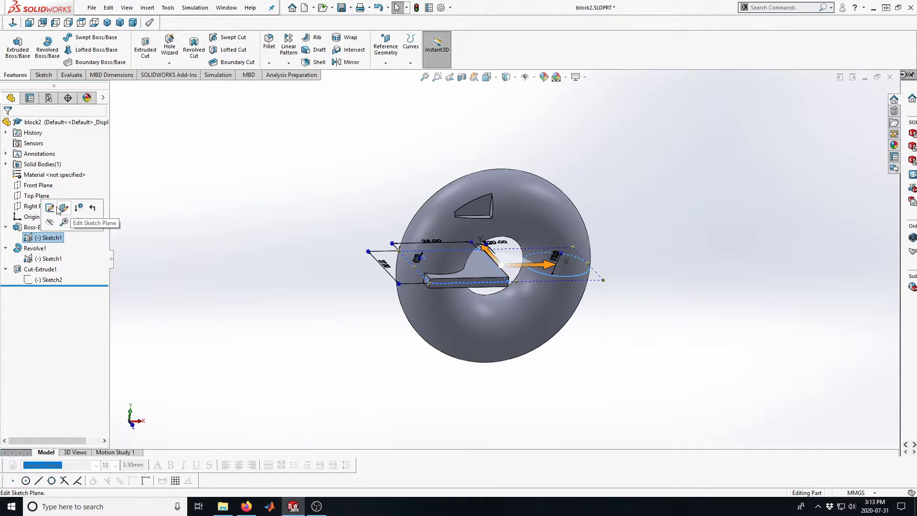
pyautogui.click(50, 207)
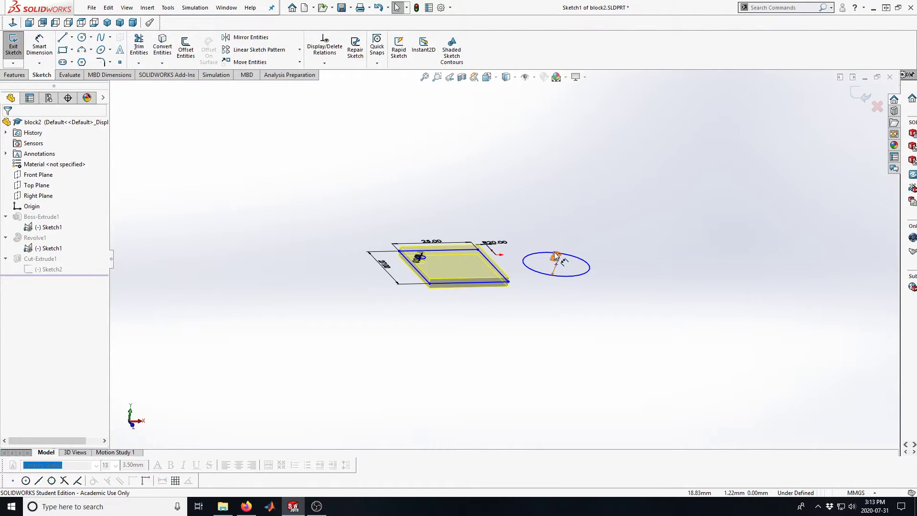
pyautogui.click(554, 256)
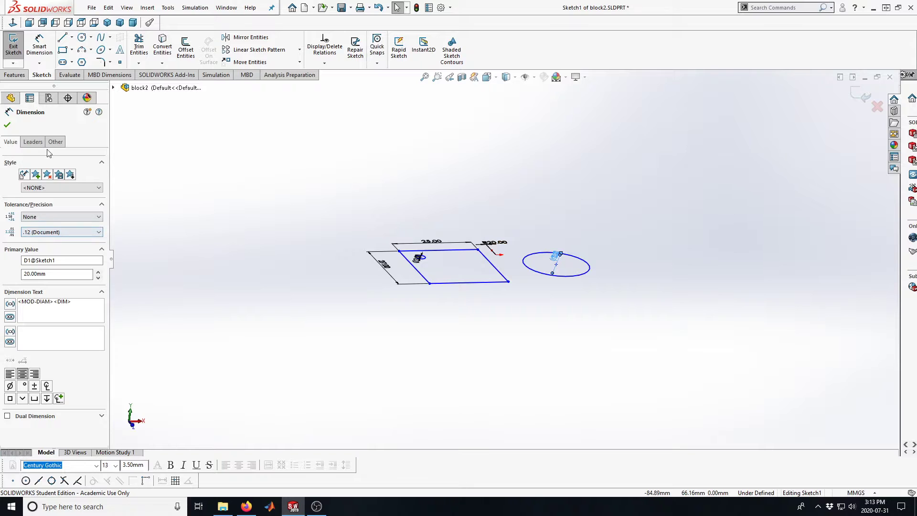
pyautogui.click(28, 274)
pyautogui.moveTo(30, 274); pyautogui.dragTo(22, 274)
pyautogui.write('5')
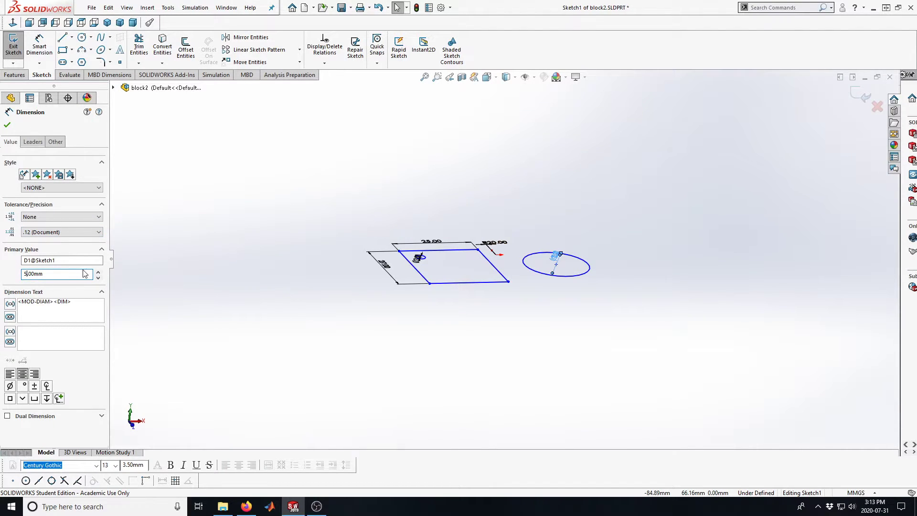
pyautogui.press('Return')
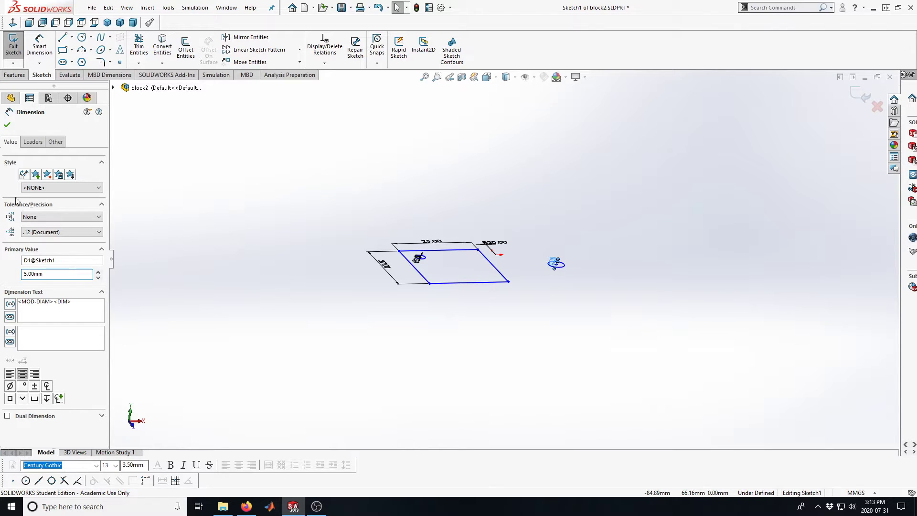
pyautogui.click(7, 125)
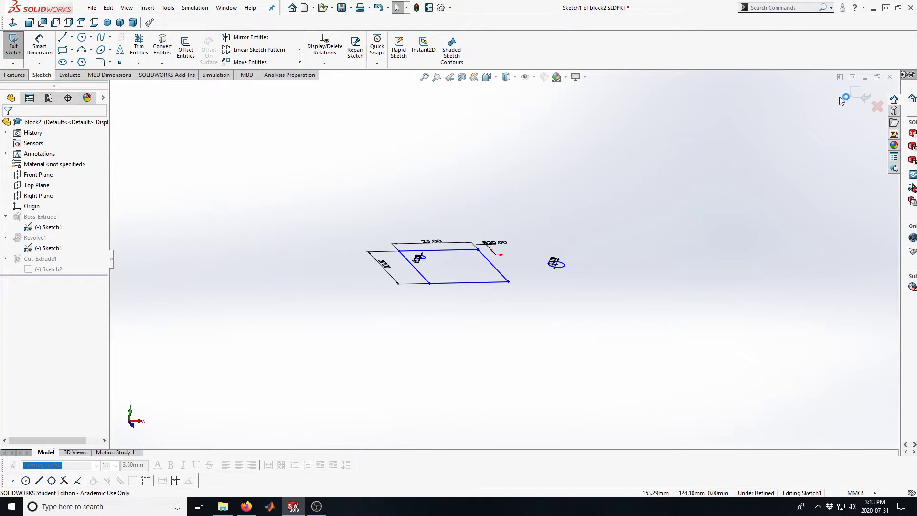
pyautogui.click(857, 100)
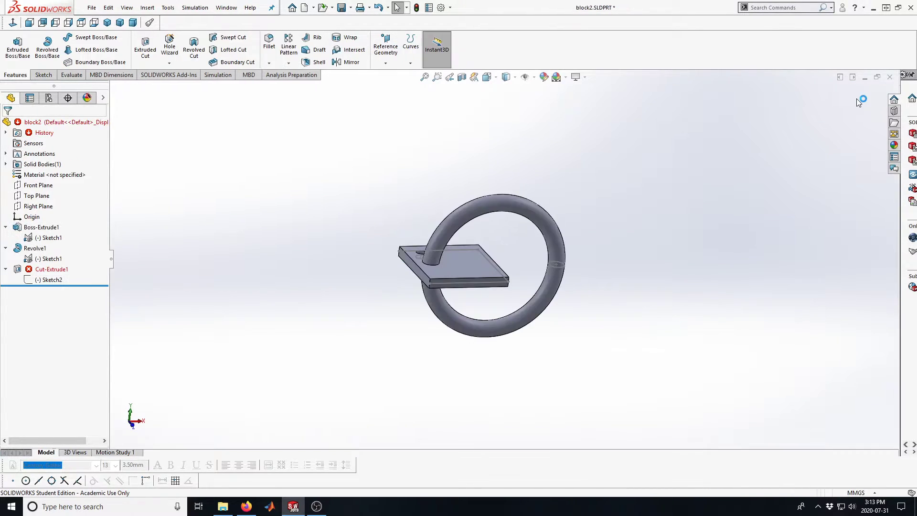
pyautogui.moveTo(540, 206); pyautogui.dragTo(439, 314, button='middle')
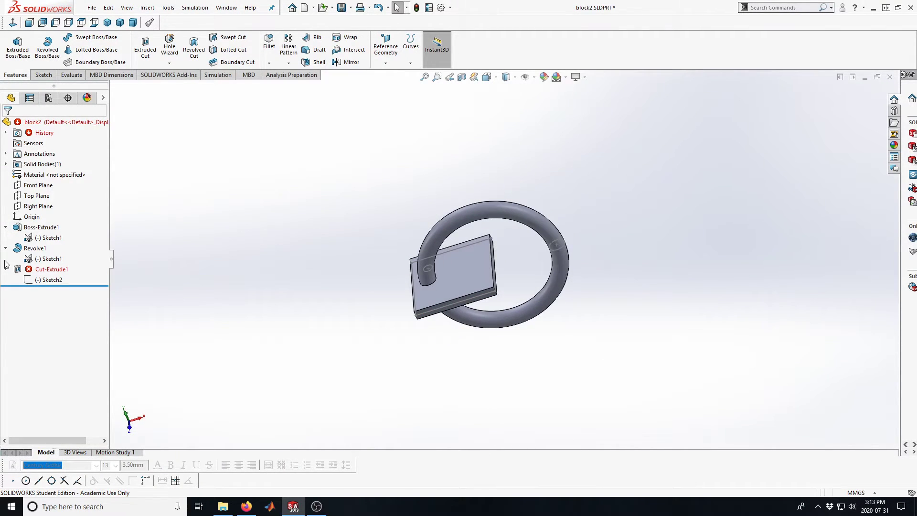
pyautogui.moveTo(42, 269)
pyautogui.click(342, 8)
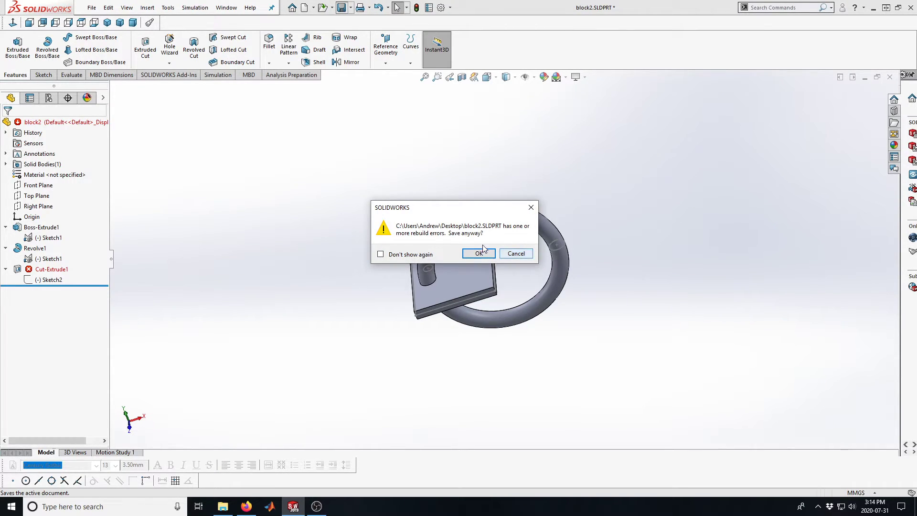
pyautogui.click(515, 254)
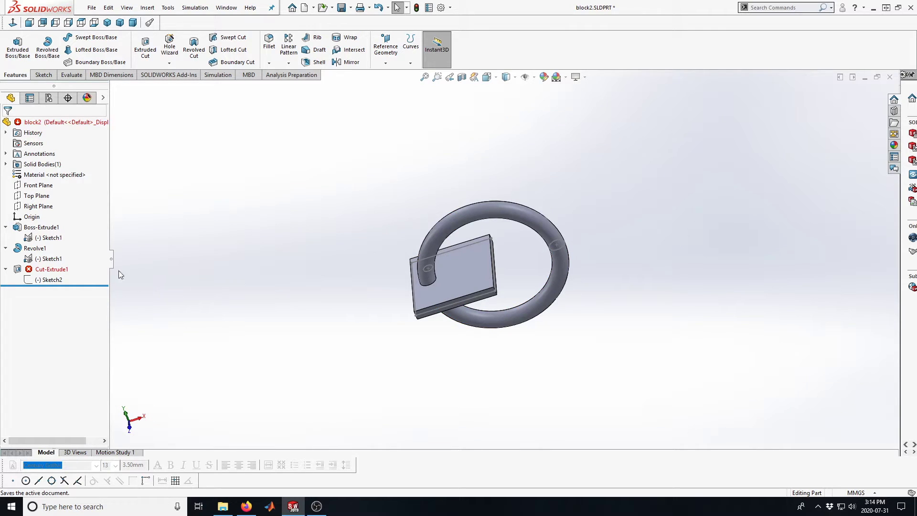
# Try to rebuild Cut-Extrude1 with its blind 6 mm depth, then cancel the feature edit
pyautogui.click(50, 270)
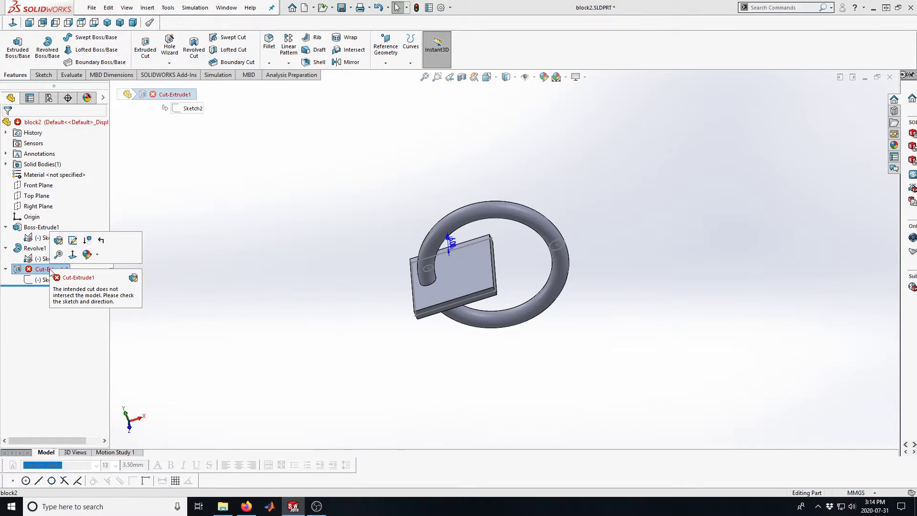
pyautogui.click(59, 240)
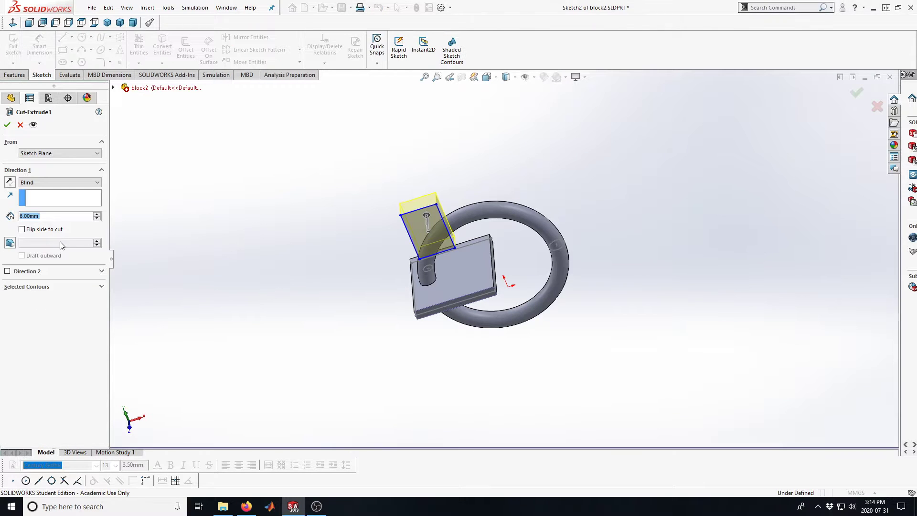
pyautogui.moveTo(336, 260); pyautogui.dragTo(346, 205, button='middle')
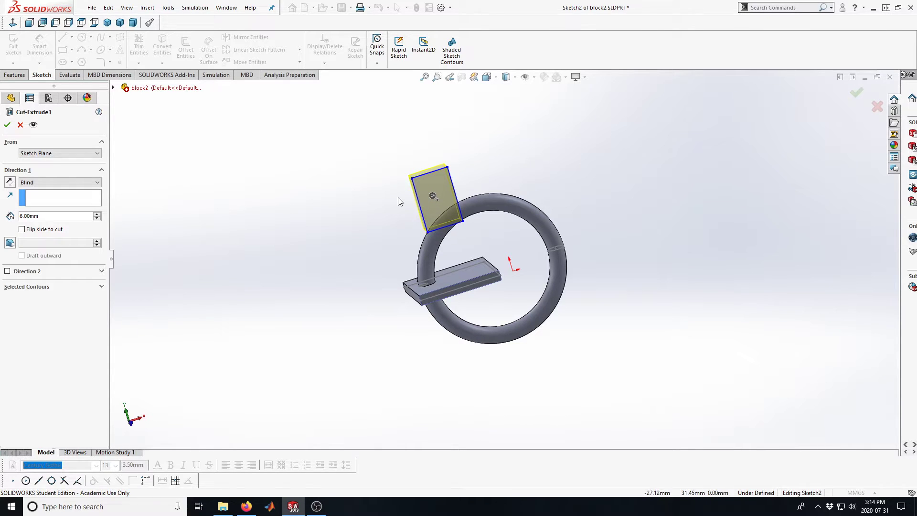
pyautogui.moveTo(365, 209)
pyautogui.mouseDown(button='middle')
pyautogui.moveTo(436, 173)
pyautogui.moveTo(395, 159)
pyautogui.moveTo(424, 168)
pyautogui.moveTo(330, 188)
pyautogui.moveTo(374, 188)
pyautogui.moveTo(362, 200)
pyautogui.mouseUp(button='middle')
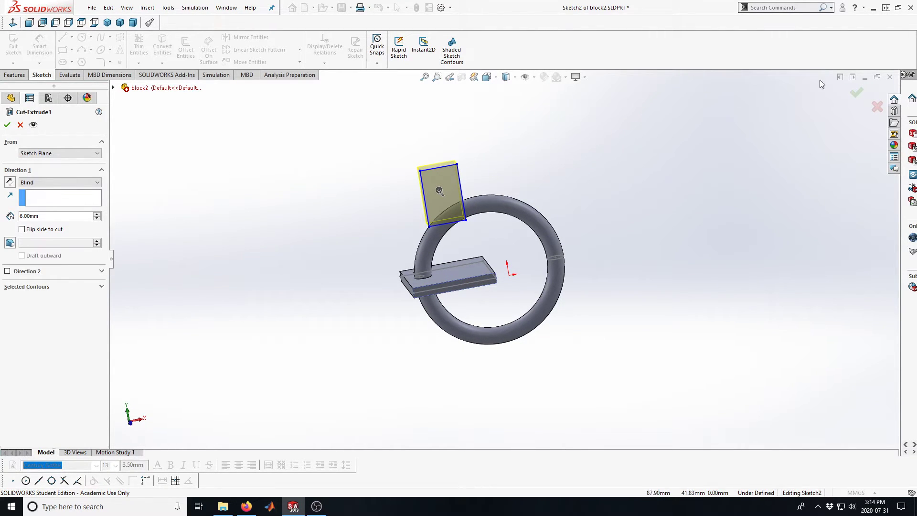
pyautogui.click(855, 93)
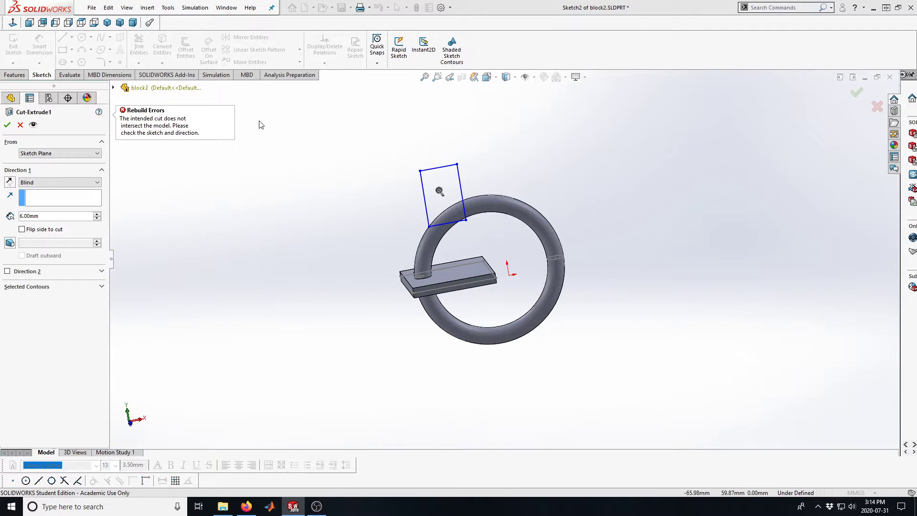
pyautogui.click(852, 96)
pyautogui.click(20, 125)
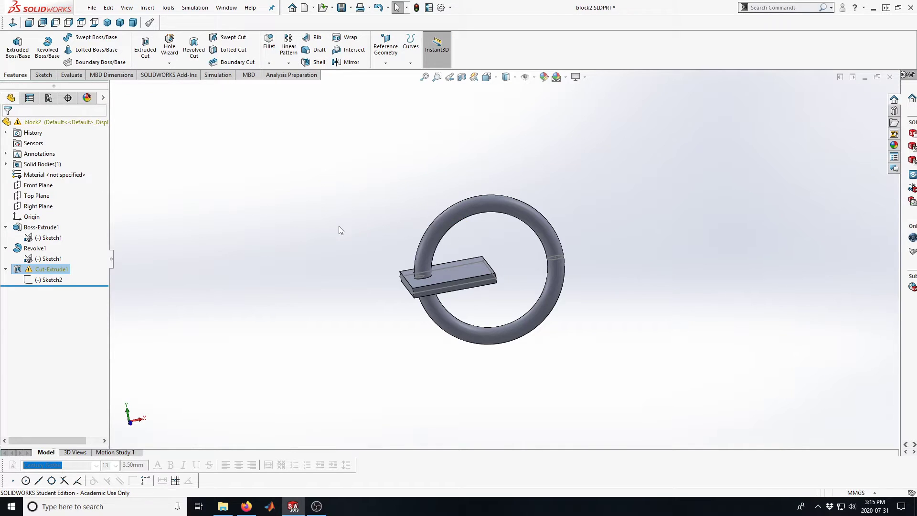
# Check the Cut-Extrude1 warning and move its Sketch2 onto the top face of the thin rectangular plate
pyautogui.moveTo(35, 270)
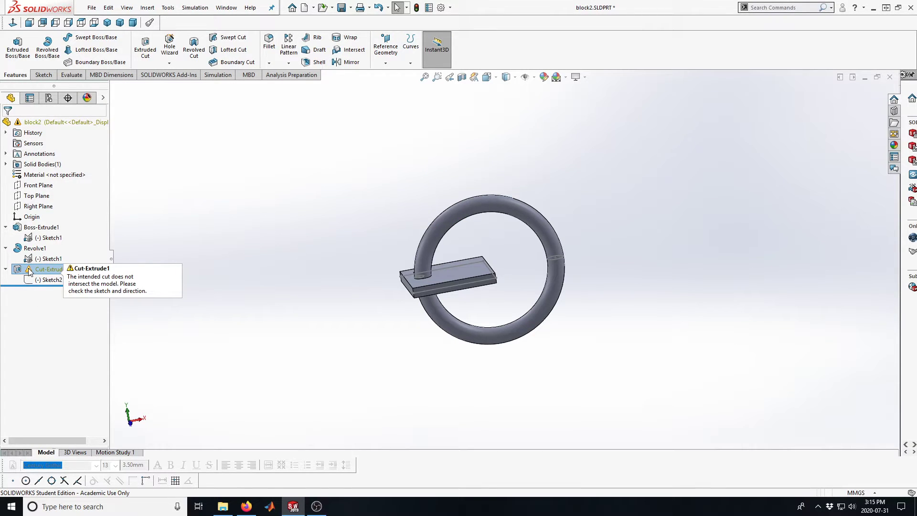
pyautogui.click(55, 270)
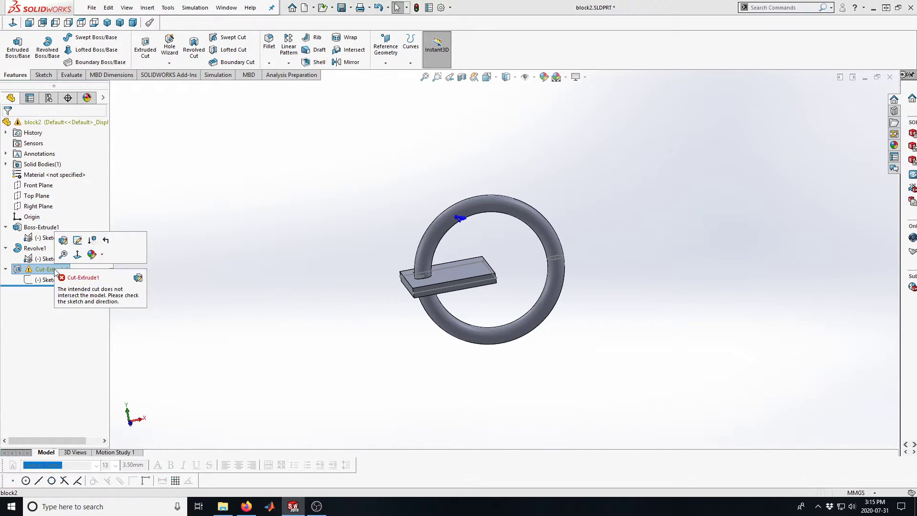
pyautogui.click(245, 223)
pyautogui.moveTo(41, 271)
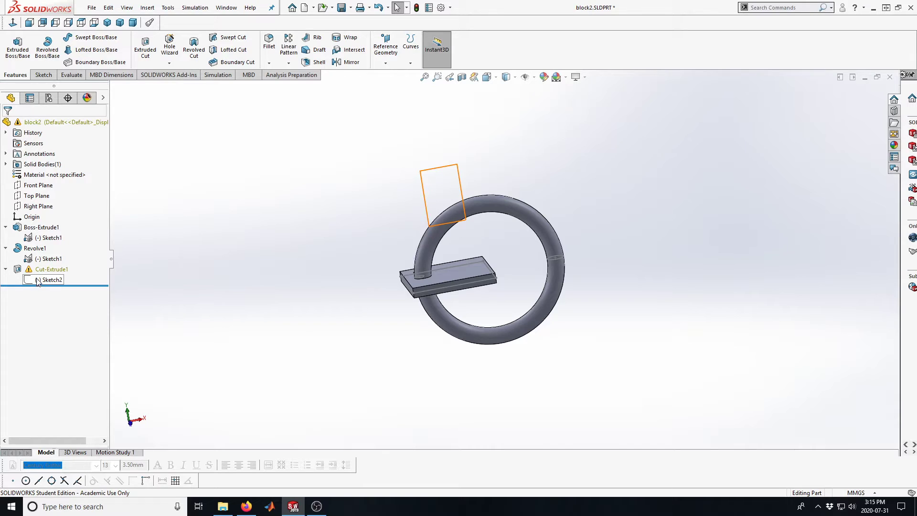
pyautogui.click(49, 280)
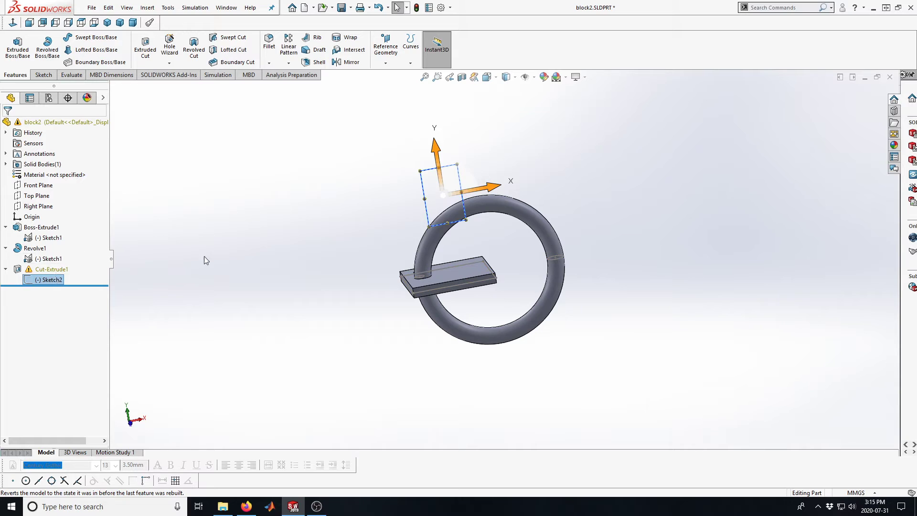
pyautogui.click(57, 281)
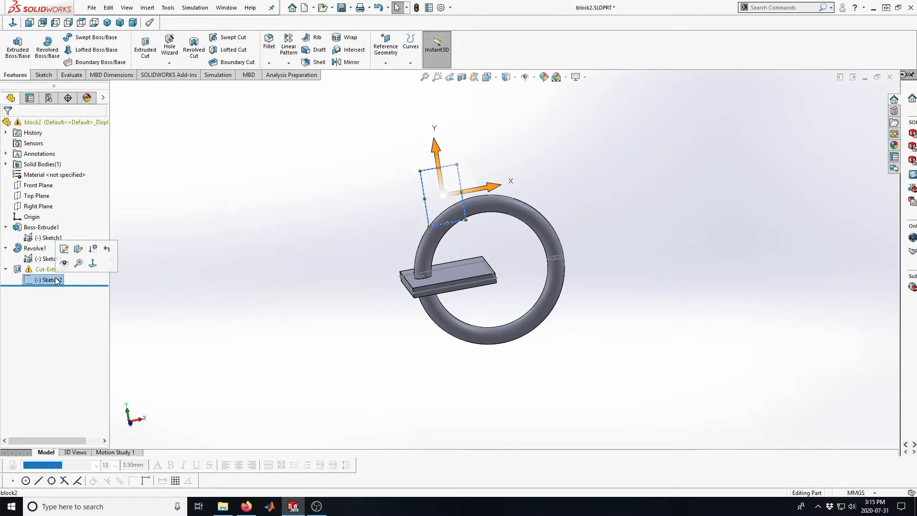
pyautogui.click(78, 248)
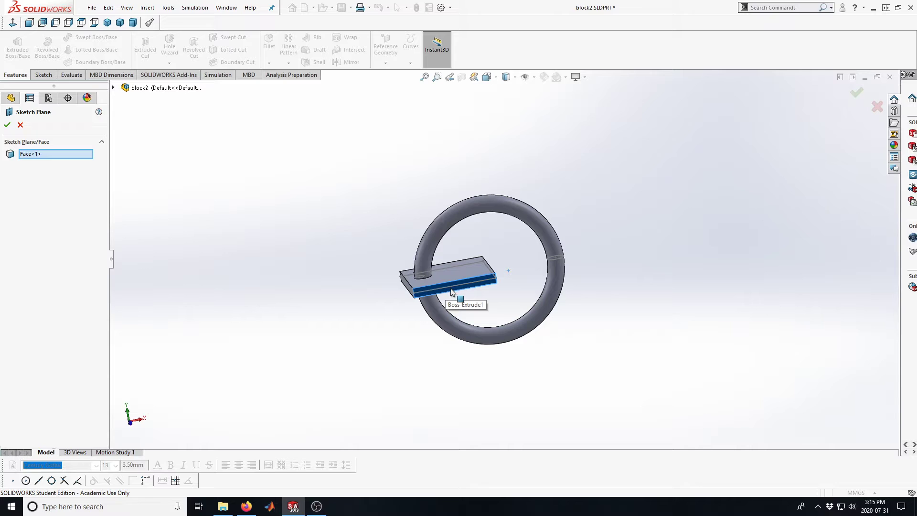
pyautogui.click(466, 269)
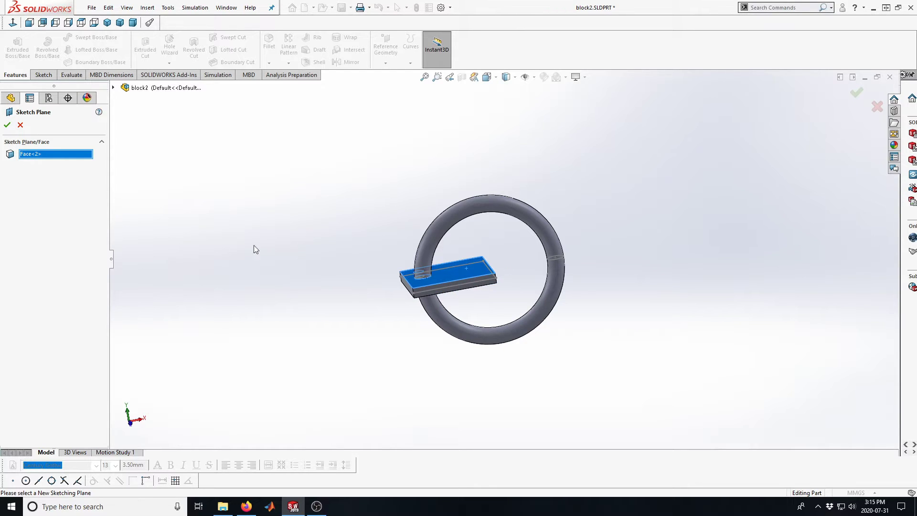
pyautogui.click(7, 125)
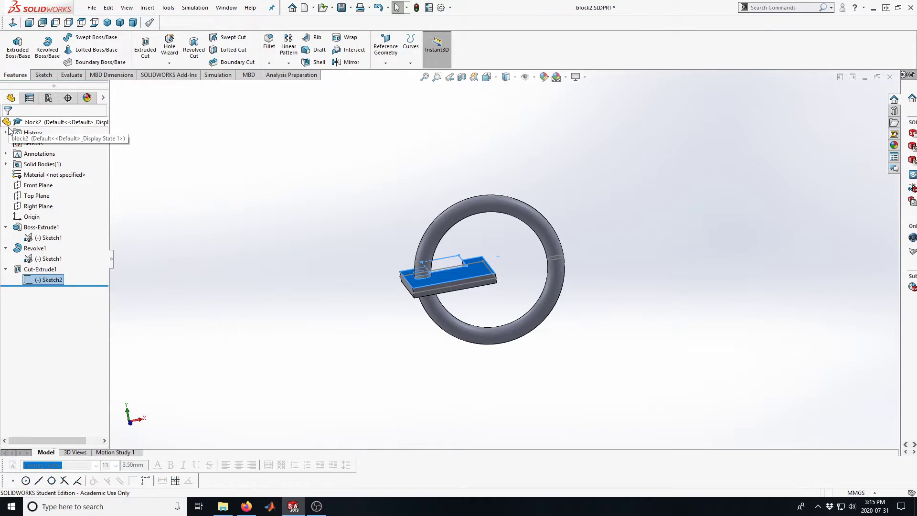
pyautogui.click(269, 261)
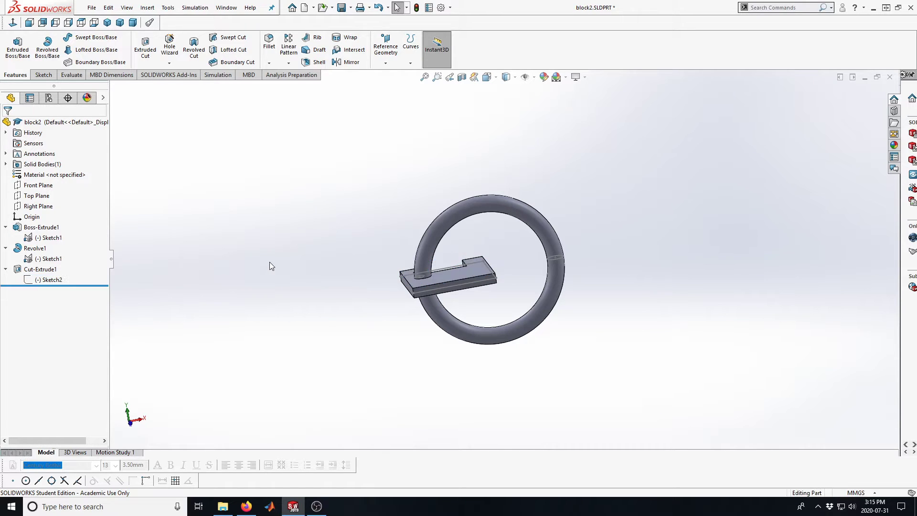
# Edit Sketch2, reposition the rectangle's sides so it is about 14 mm long and lies inside the plate beside the ring, and exit the sketch
pyautogui.moveTo(300, 249)
pyautogui.mouseDown(button='middle')
pyautogui.moveTo(329, 358)
pyautogui.moveTo(264, 354)
pyautogui.moveTo(323, 368)
pyautogui.moveTo(307, 374)
pyautogui.mouseUp(button='middle')
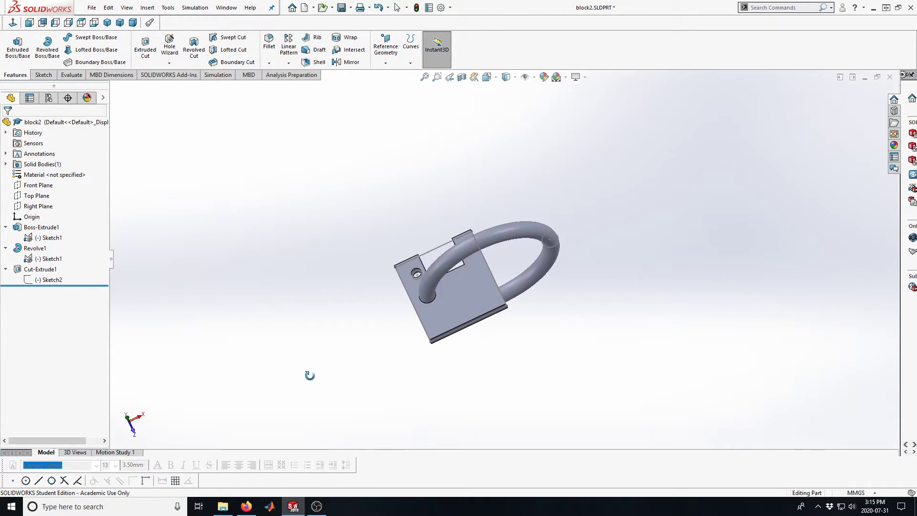
pyautogui.click(48, 281)
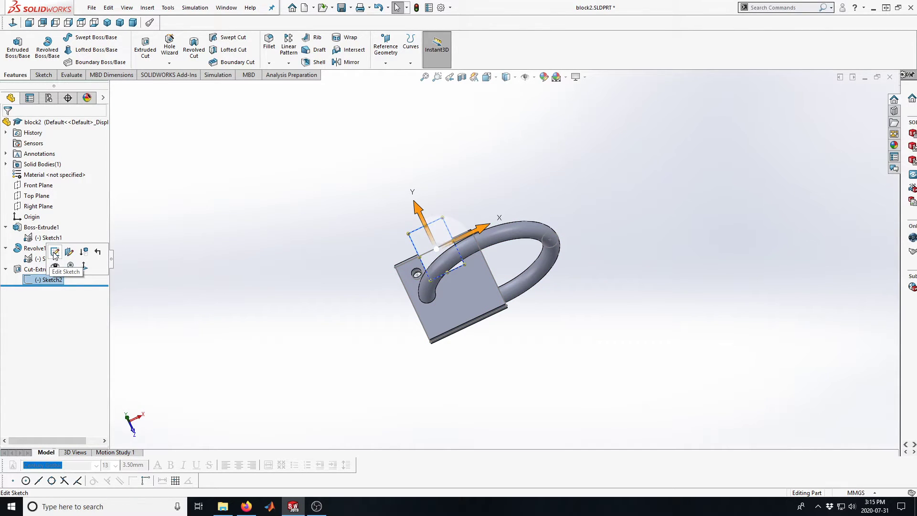
pyautogui.click(55, 252)
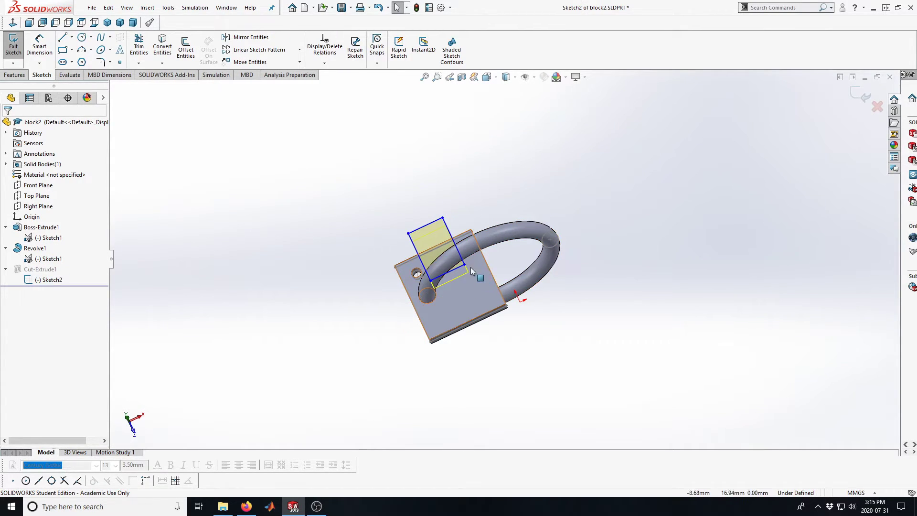
pyautogui.moveTo(458, 265); pyautogui.dragTo(473, 291)
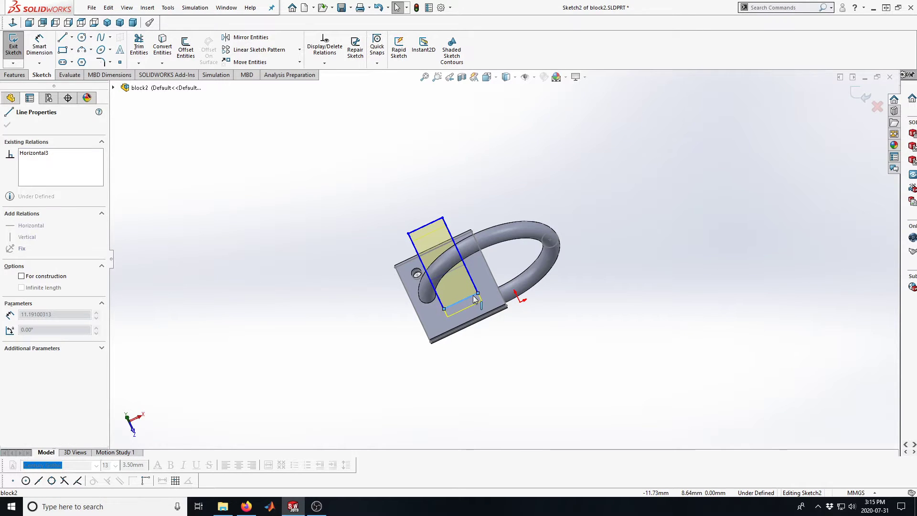
pyautogui.moveTo(431, 222); pyautogui.dragTo(455, 261)
pyautogui.moveTo(438, 297); pyautogui.dragTo(459, 293)
pyautogui.moveTo(477, 191); pyautogui.dragTo(444, 168, button='middle')
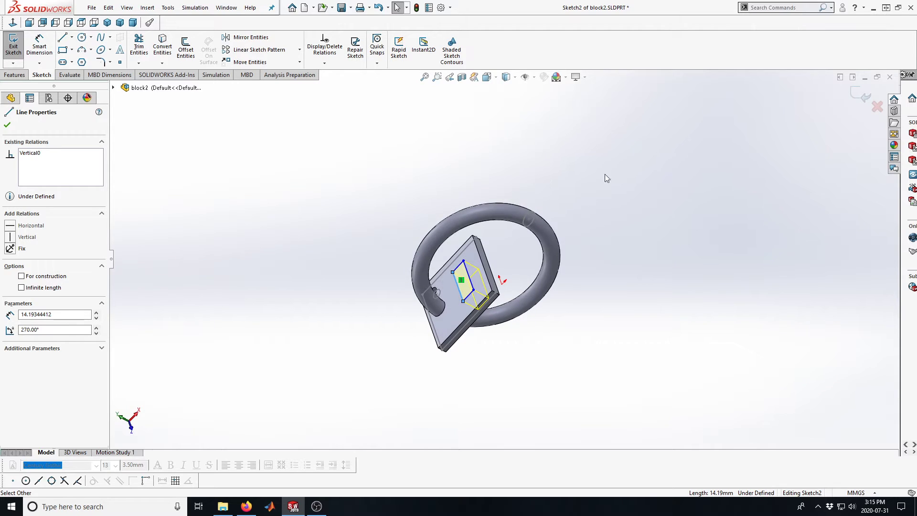
pyautogui.click(853, 100)
# Inspect the rectangular cut through the plate and roll the model back to just before Cut-Extrude1
pyautogui.moveTo(249, 234)
pyautogui.mouseDown(button='middle')
pyautogui.moveTo(350, 135)
pyautogui.moveTo(370, 191)
pyautogui.moveTo(304, 163)
pyautogui.mouseUp(button='middle')
pyautogui.moveTo(245, 181); pyautogui.dragTo(306, 180, button='middle')
pyautogui.moveTo(364, 234); pyautogui.dragTo(389, 253, button='middle')
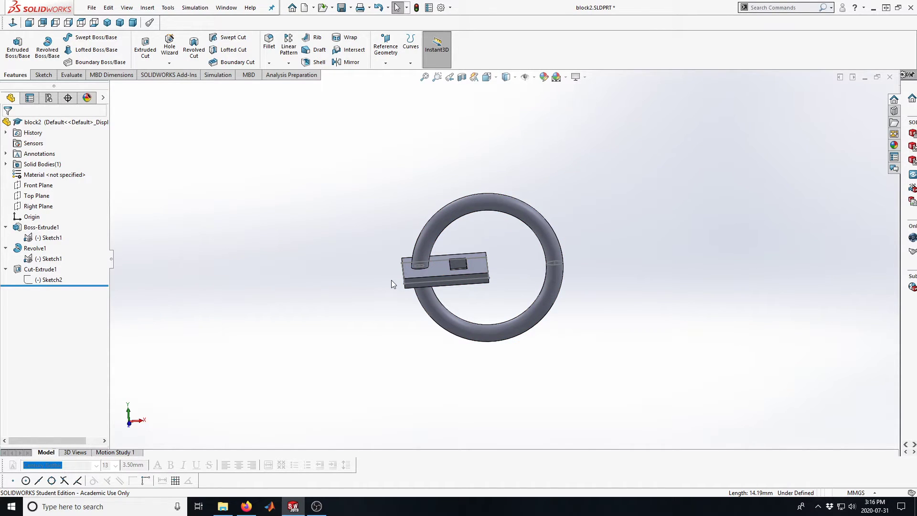
pyautogui.scroll(-5, 431, 271)
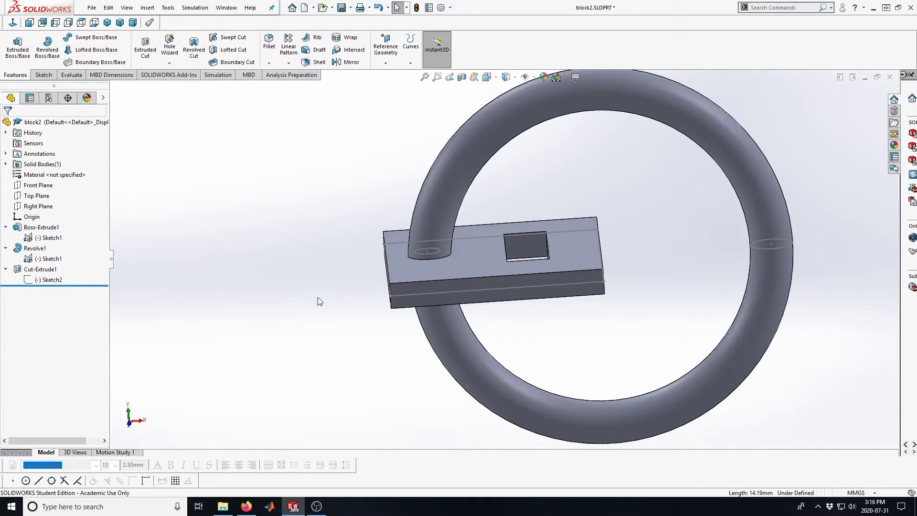
pyautogui.press('z')
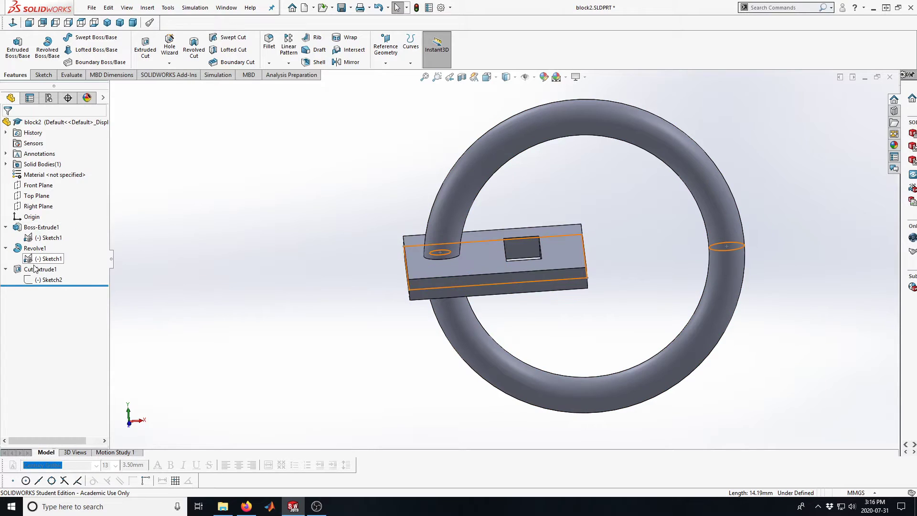
pyautogui.click(83, 286)
pyautogui.moveTo(83, 286); pyautogui.dragTo(82, 264)
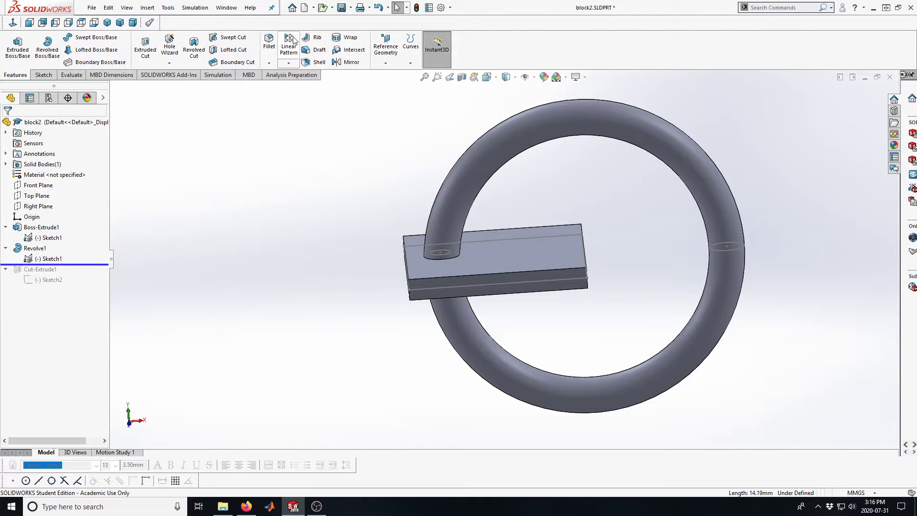
# Fillet the two circular edges where the ring meets the plate's upper and lower faces with a 2 mm radius
pyautogui.click(269, 40)
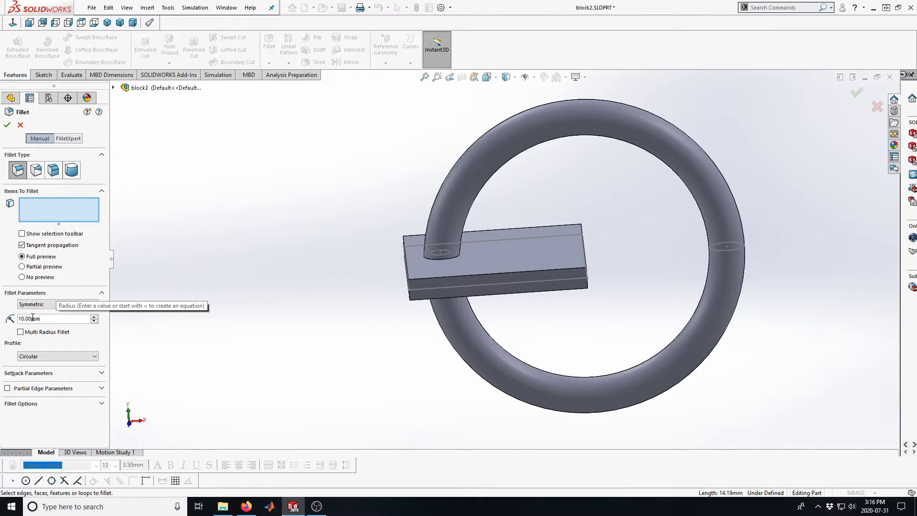
pyautogui.write('2')
pyautogui.press('Return')
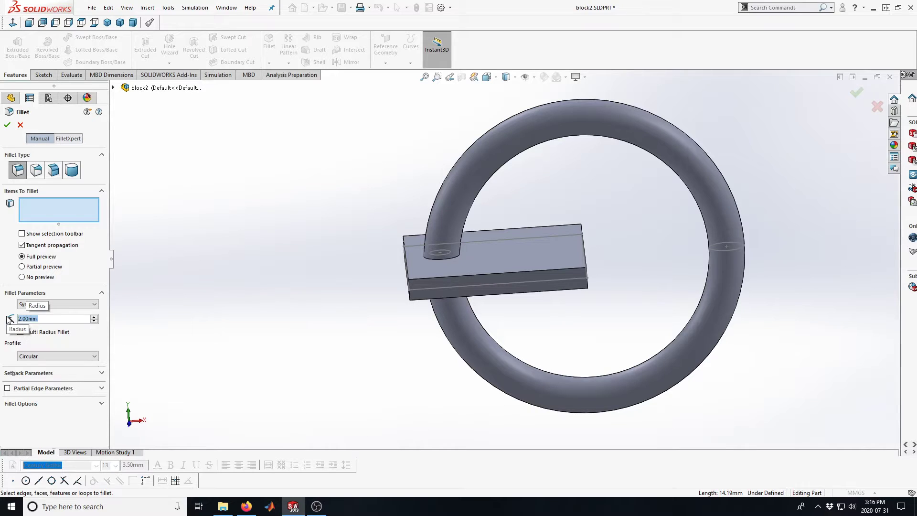
pyautogui.click(441, 260)
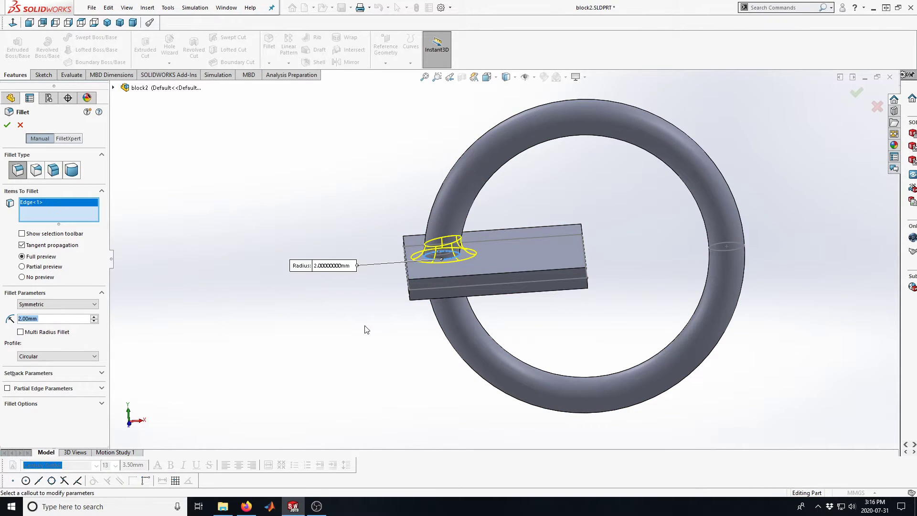
pyautogui.moveTo(365, 328); pyautogui.dragTo(354, 248, button='middle')
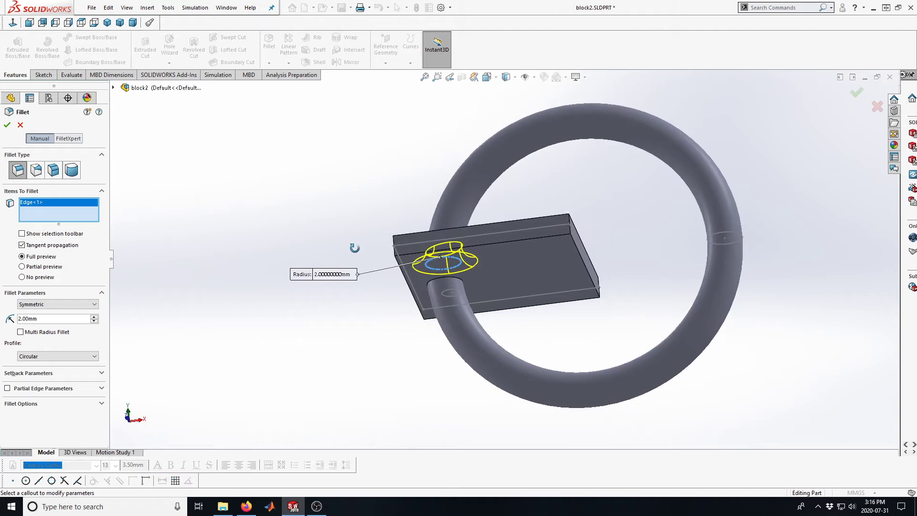
pyautogui.click(438, 280)
pyautogui.moveTo(304, 296); pyautogui.dragTo(330, 361, button='middle')
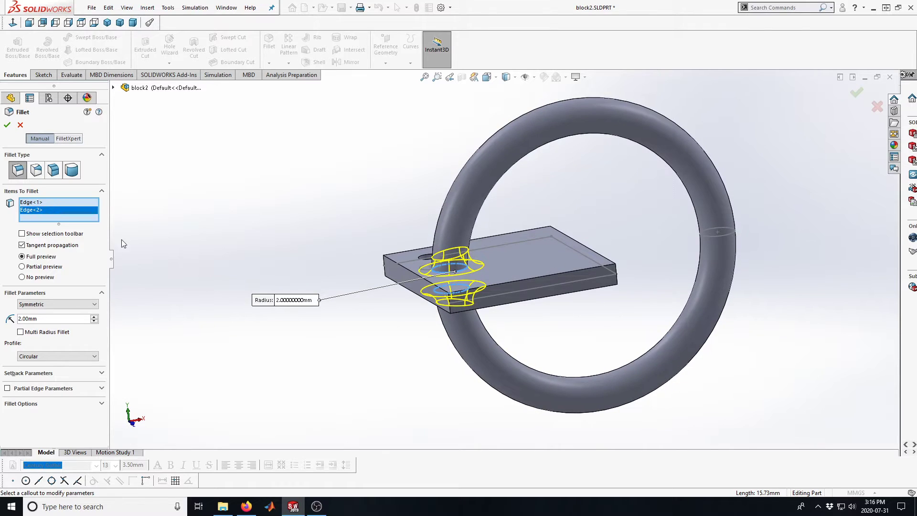
pyautogui.click(7, 125)
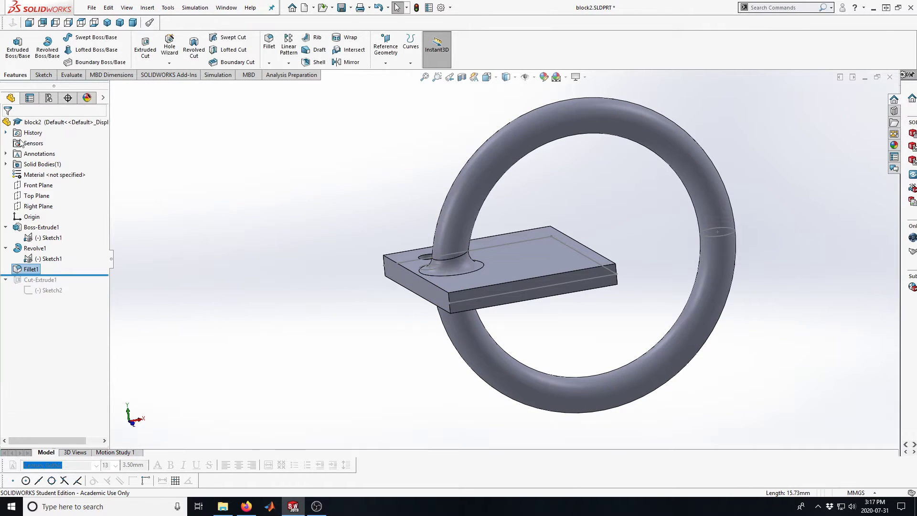
# Inspect the filleted ring joint and roll the model forward to include Cut-Extrude1
pyautogui.moveTo(272, 271); pyautogui.dragTo(362, 322, button='middle')
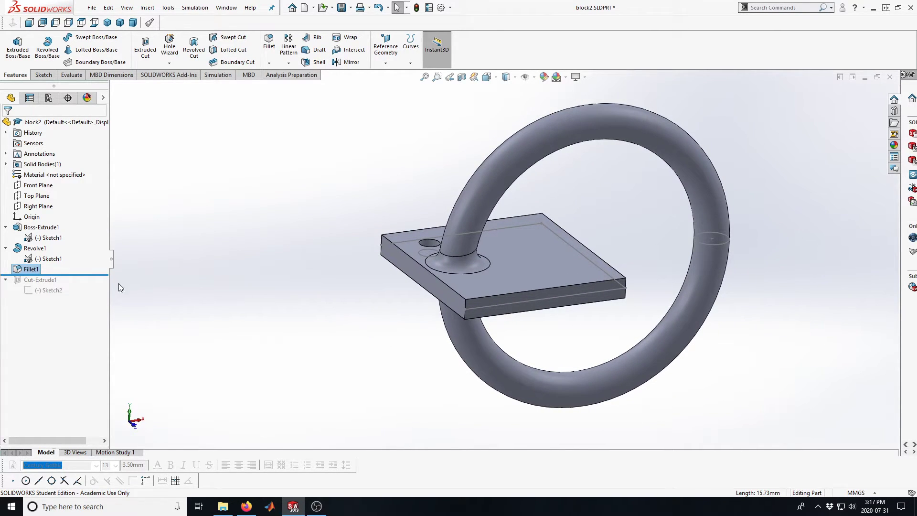
pyautogui.click(101, 274)
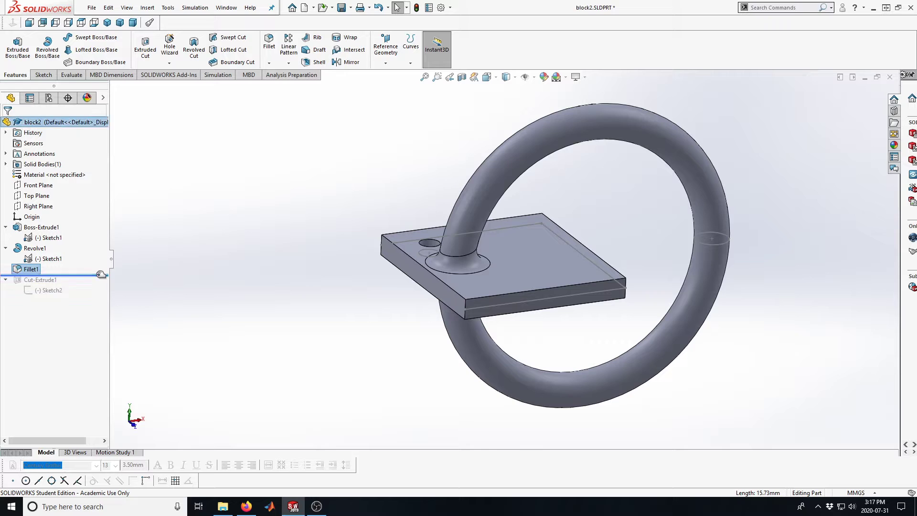
pyautogui.moveTo(100, 274); pyautogui.dragTo(95, 296)
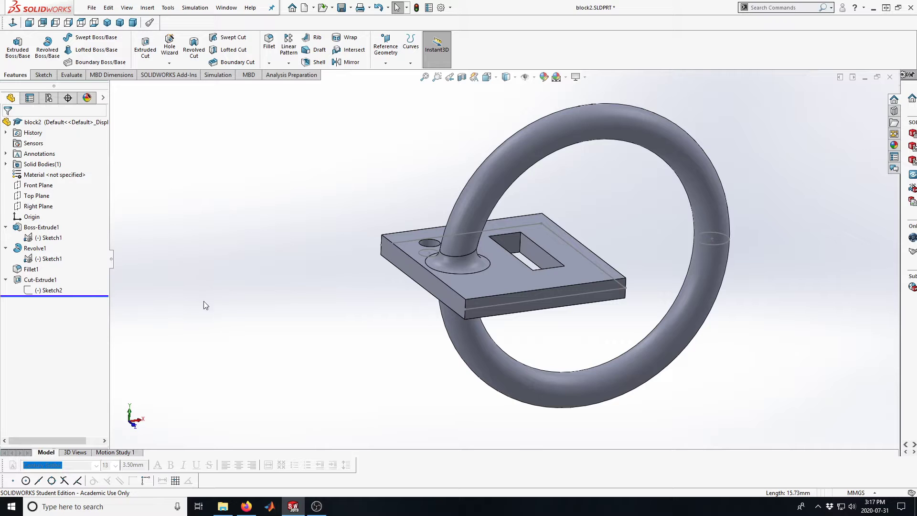
# Edit Sketch2, reshape the rectangle to about 5.5 mm wide with its short end overlapping the ring's fillet, and exit the sketch
pyautogui.click(30, 291)
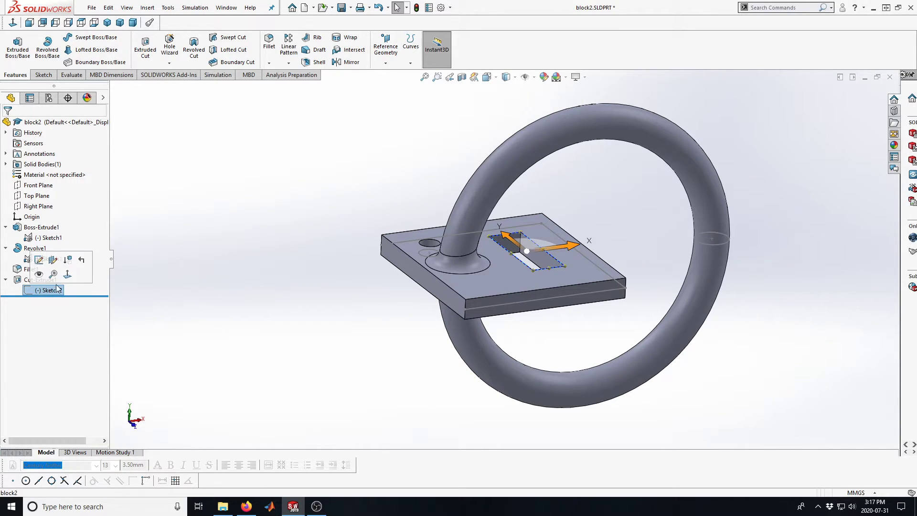
pyautogui.click(38, 262)
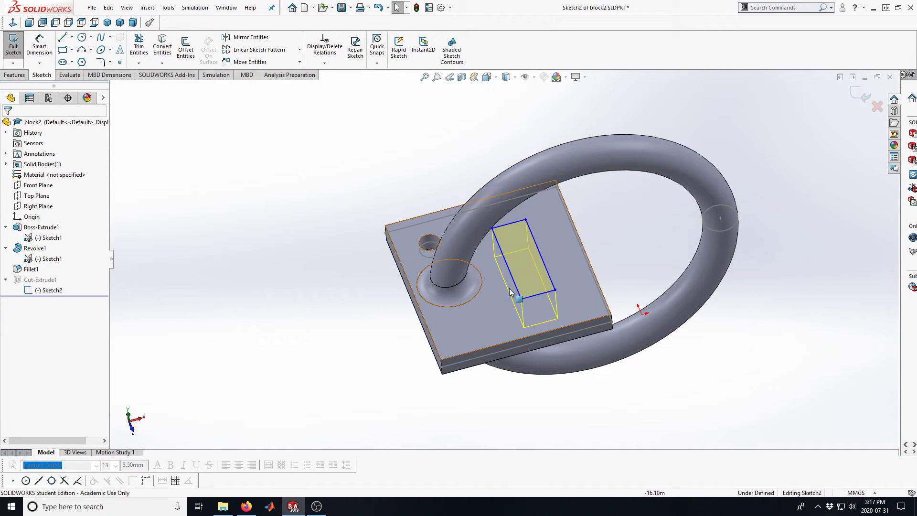
pyautogui.moveTo(513, 279); pyautogui.dragTo(479, 282)
pyautogui.moveTo(376, 314); pyautogui.dragTo(375, 340, button='middle')
pyautogui.moveTo(520, 302); pyautogui.dragTo(516, 284)
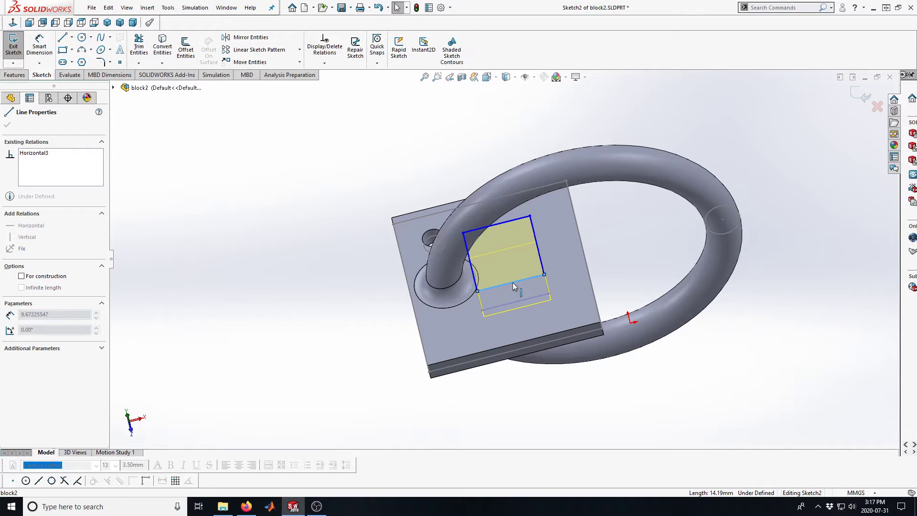
pyautogui.moveTo(513, 232)
pyautogui.mouseDown()
pyautogui.moveTo(512, 251)
pyautogui.moveTo(557, 259)
pyautogui.mouseUp()
pyautogui.moveTo(485, 320)
pyautogui.mouseDown(button='middle')
pyautogui.moveTo(417, 201)
pyautogui.moveTo(422, 147)
pyautogui.moveTo(472, 150)
pyautogui.moveTo(557, 362)
pyautogui.mouseUp(button='middle')
pyautogui.scroll(-5, 526, 339)
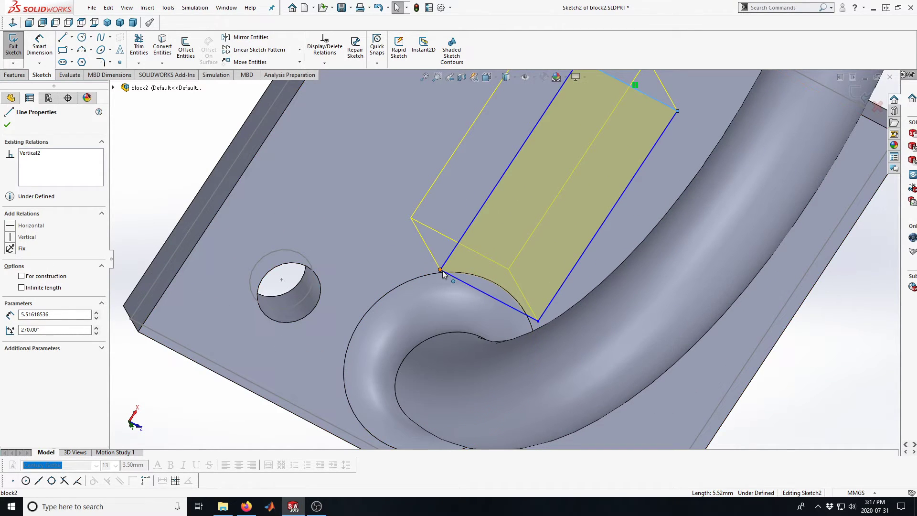
pyautogui.moveTo(460, 283); pyautogui.dragTo(453, 289)
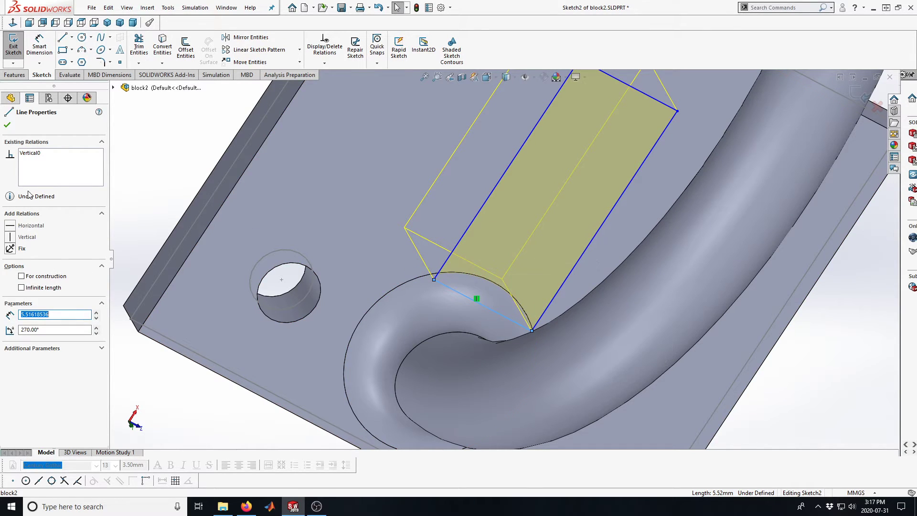
pyautogui.click(8, 126)
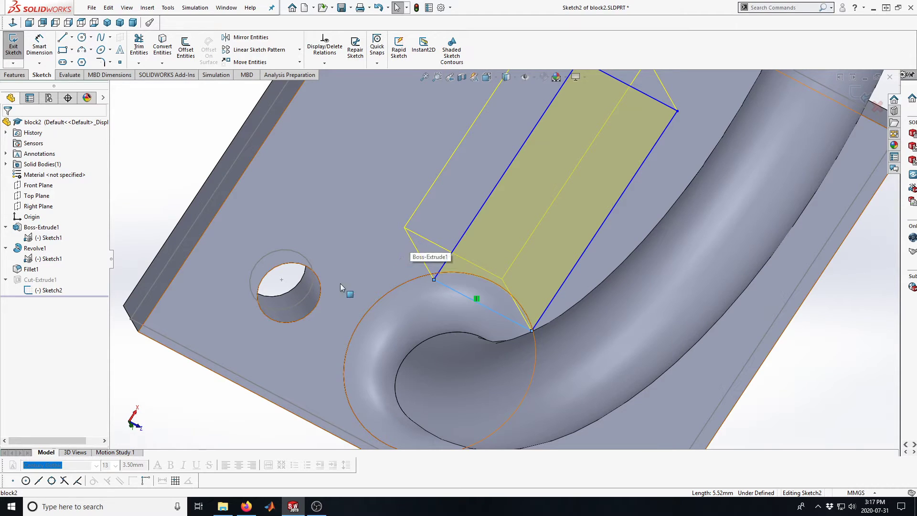
pyautogui.click(859, 97)
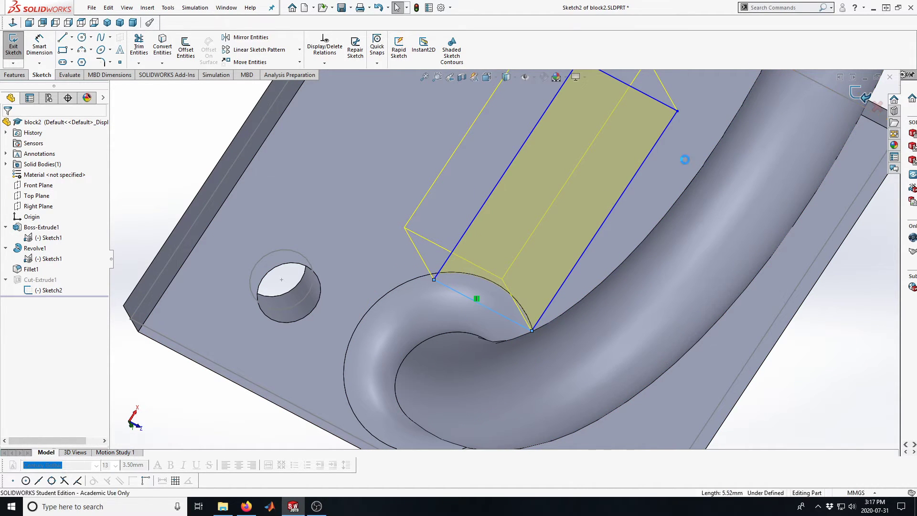
# Examine the Cut-Extrude1 rebuild error and the position of its Sketch2 profile relative to the ring's fillet
pyautogui.scroll(5, 520, 225)
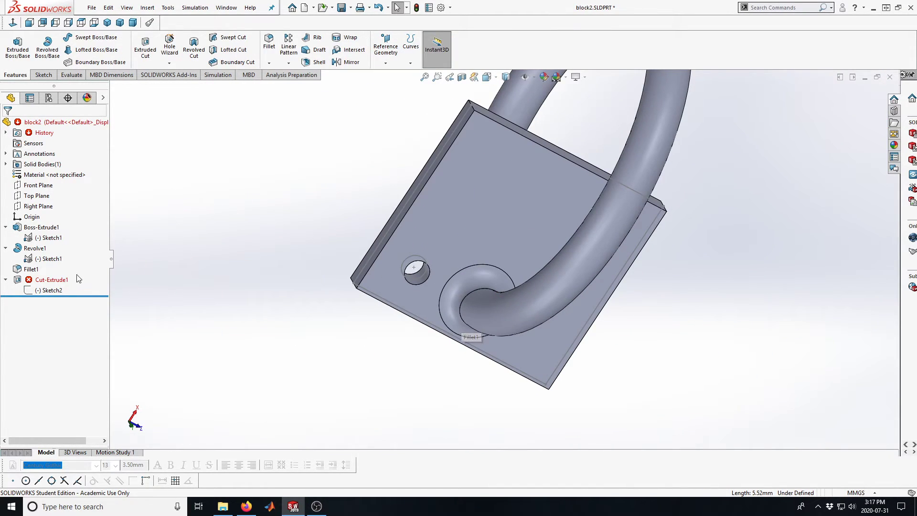
pyautogui.moveTo(529, 208); pyautogui.dragTo(507, 149, button='middle')
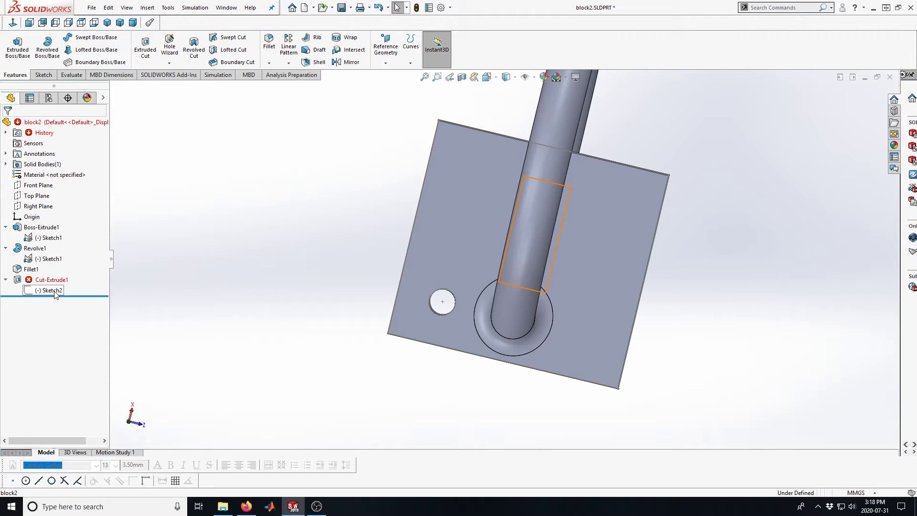
pyautogui.moveTo(48, 285)
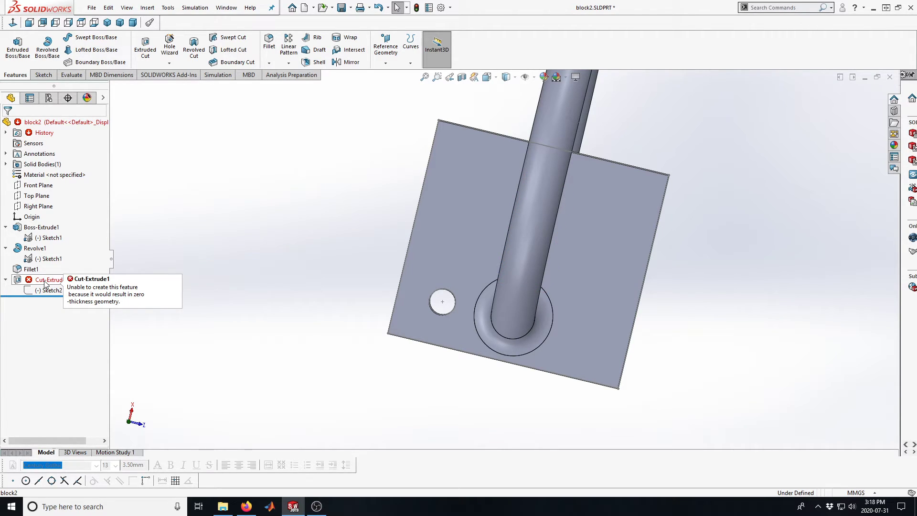
pyautogui.click(46, 282)
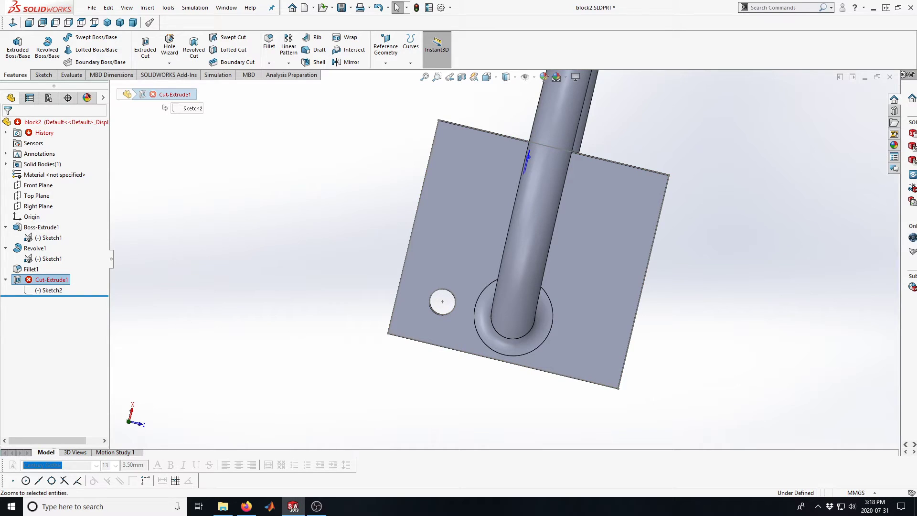
pyautogui.moveTo(23, 283)
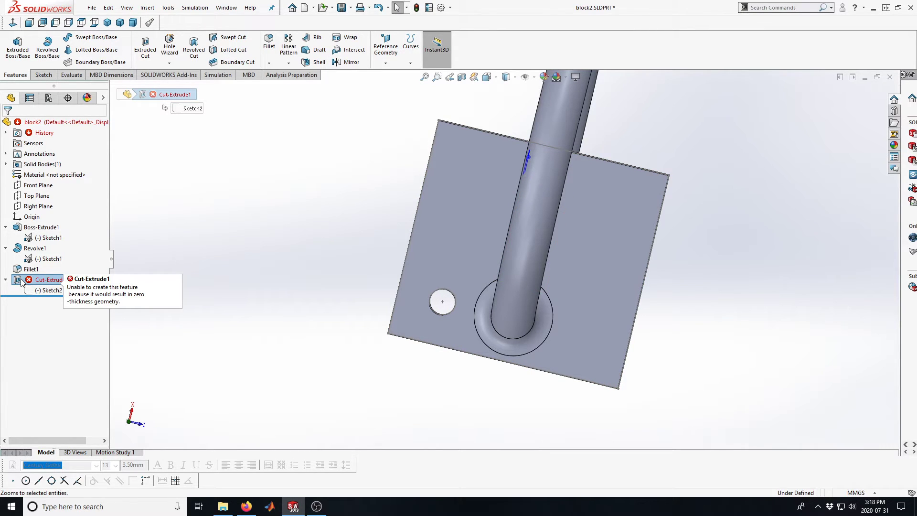
pyautogui.moveTo(363, 272); pyautogui.dragTo(409, 311, button='middle')
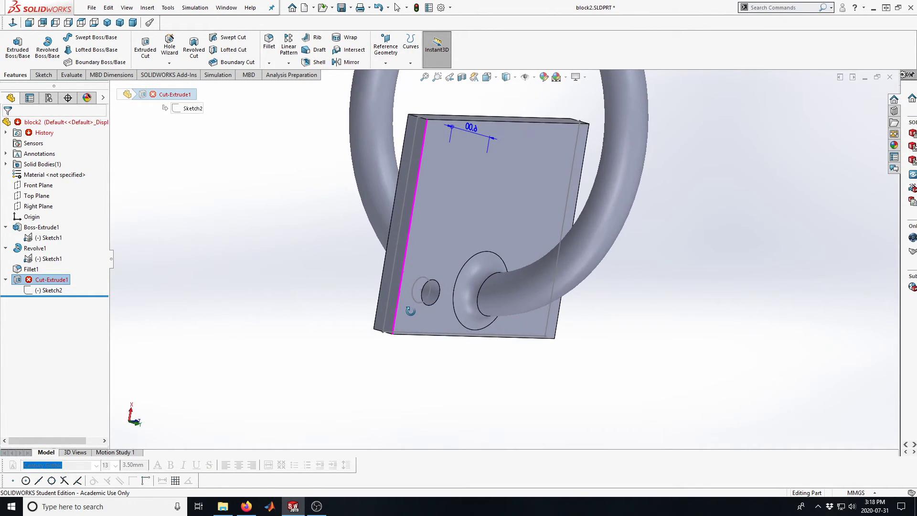
# Edit Cut-Extrude1 to add a blind second direction with a depth of 2 mm and apply the change
pyautogui.click(46, 280)
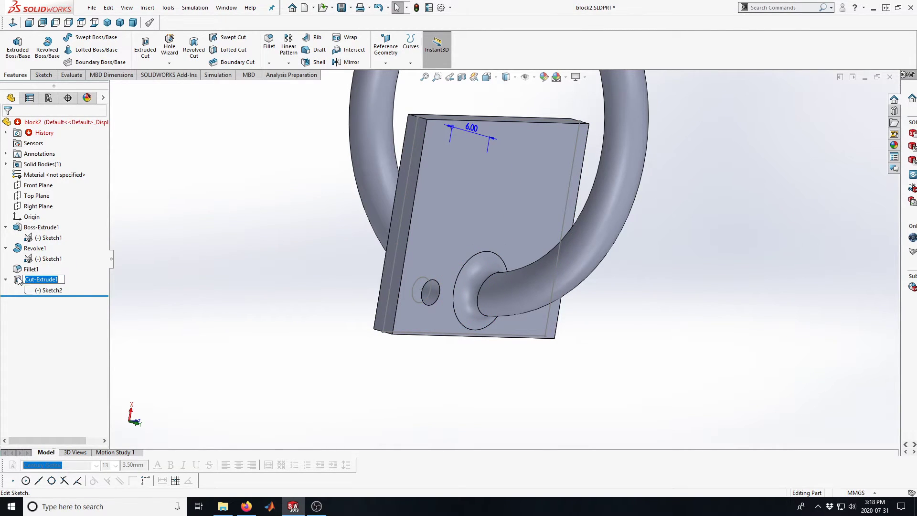
pyautogui.click(25, 249)
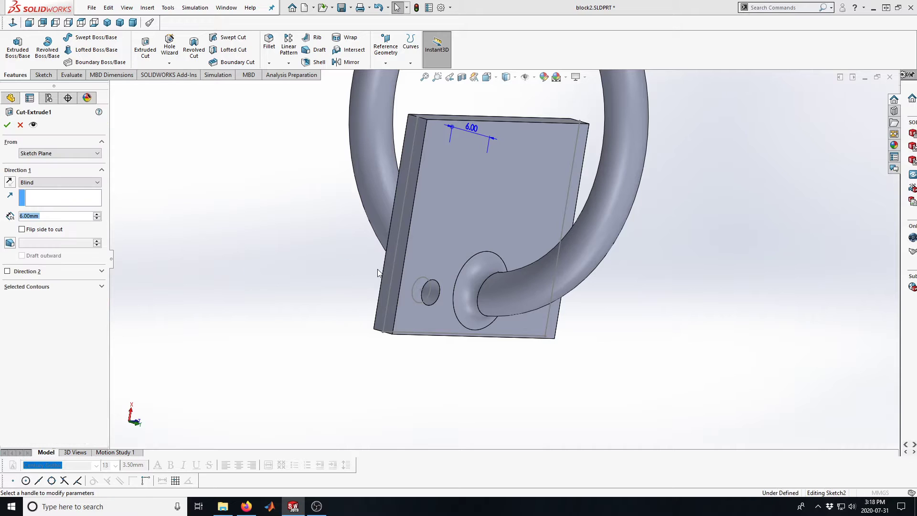
pyautogui.scroll(-4, 469, 269)
pyautogui.moveTo(473, 269); pyautogui.dragTo(495, 269, button='middle')
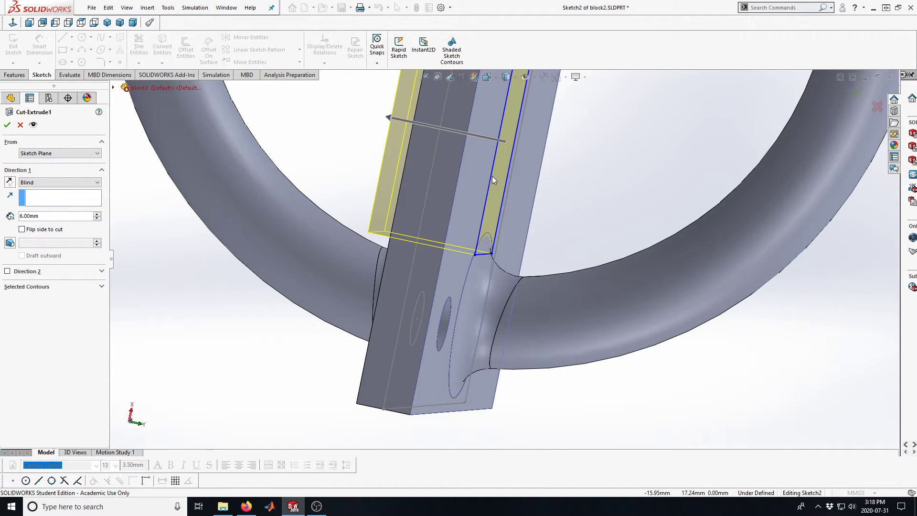
pyautogui.click(8, 271)
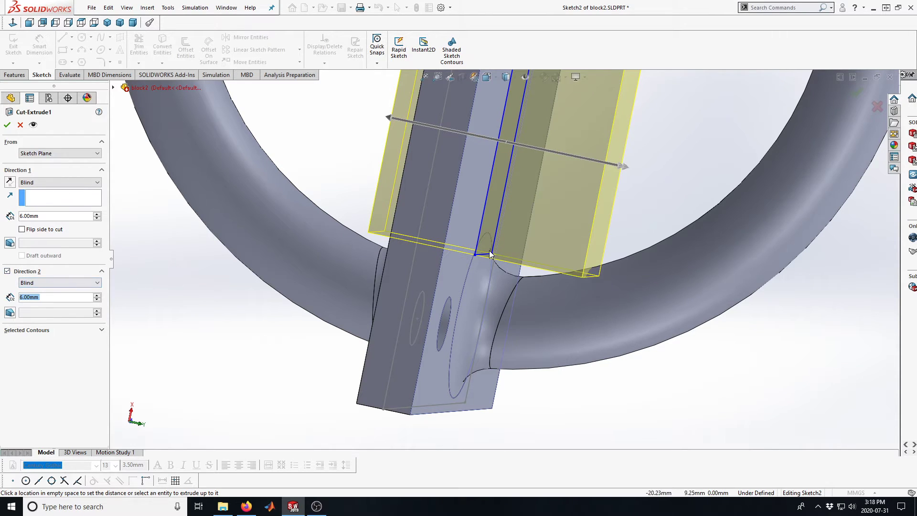
pyautogui.click(606, 165)
pyautogui.moveTo(605, 164); pyautogui.dragTo(537, 153)
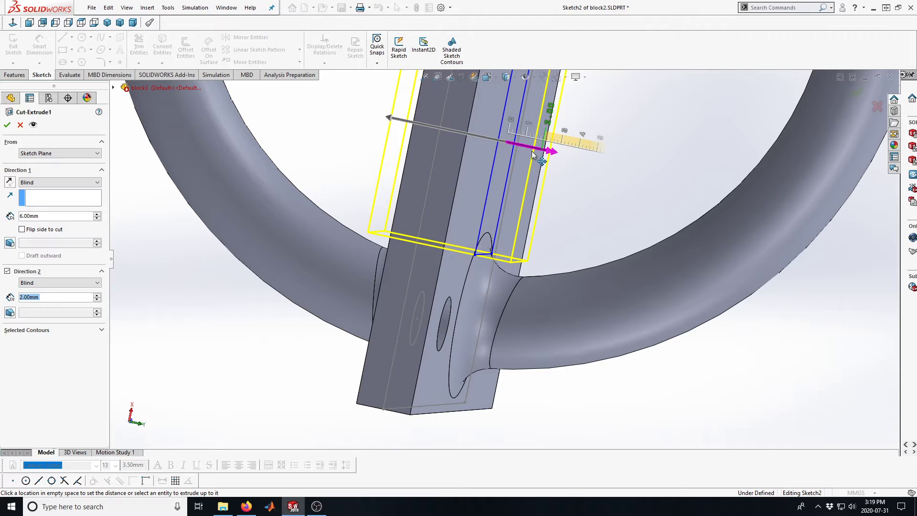
pyautogui.click(531, 152)
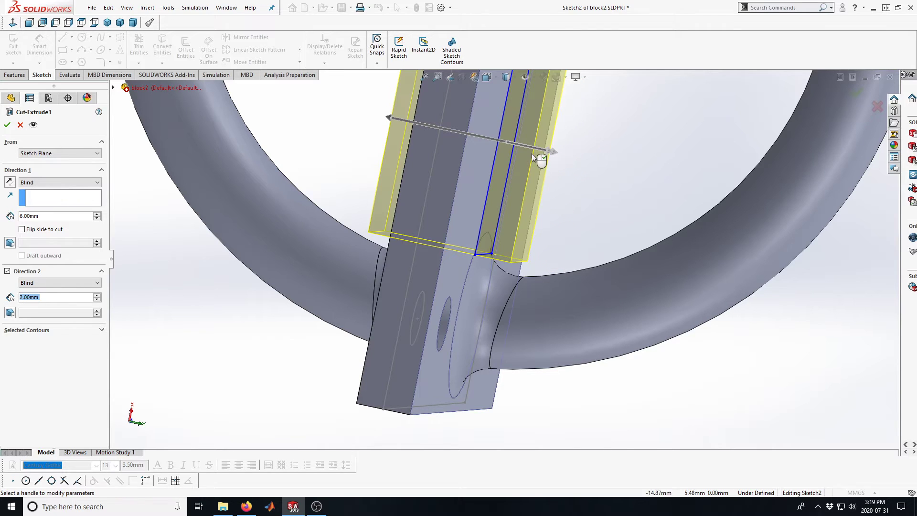
pyautogui.click(8, 125)
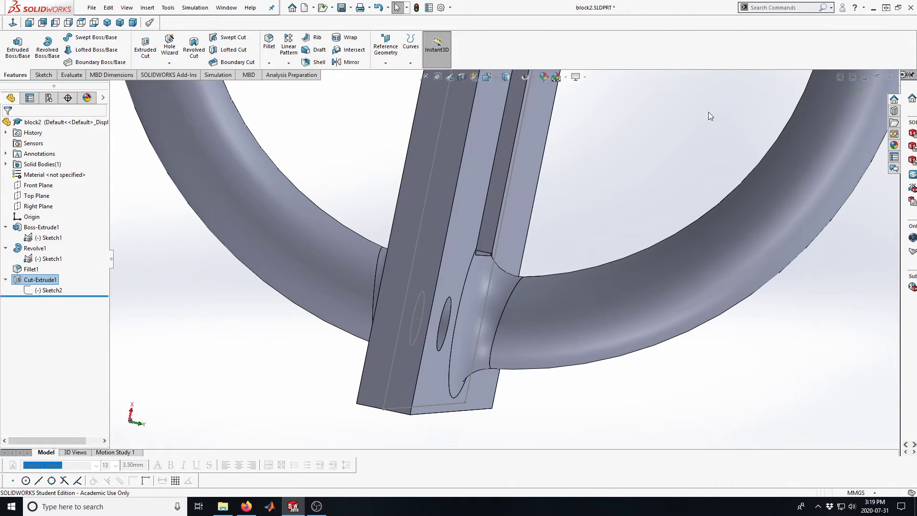
# Examine both faces of the plate where the slot cut meets the ring's fillet
pyautogui.scroll(4, 600, 161)
pyautogui.moveTo(517, 198); pyautogui.dragTo(473, 255, button='middle')
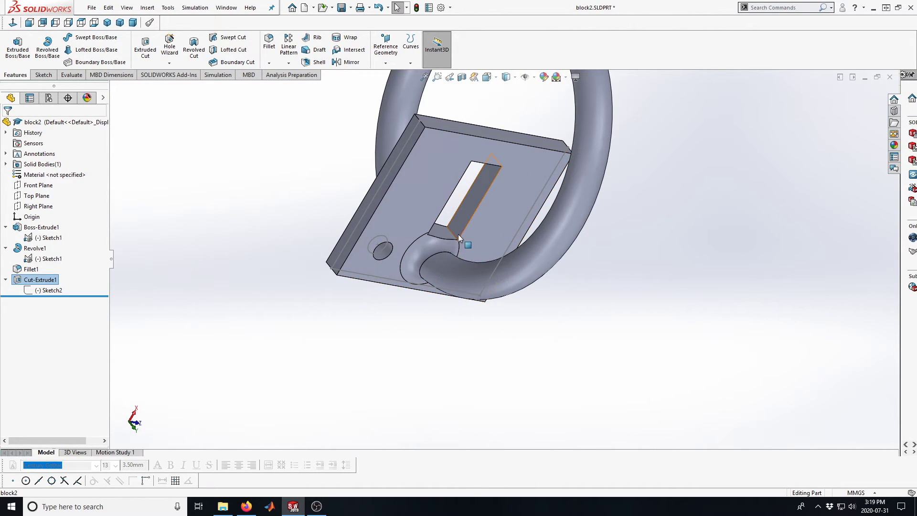
pyautogui.scroll(-6, 453, 248)
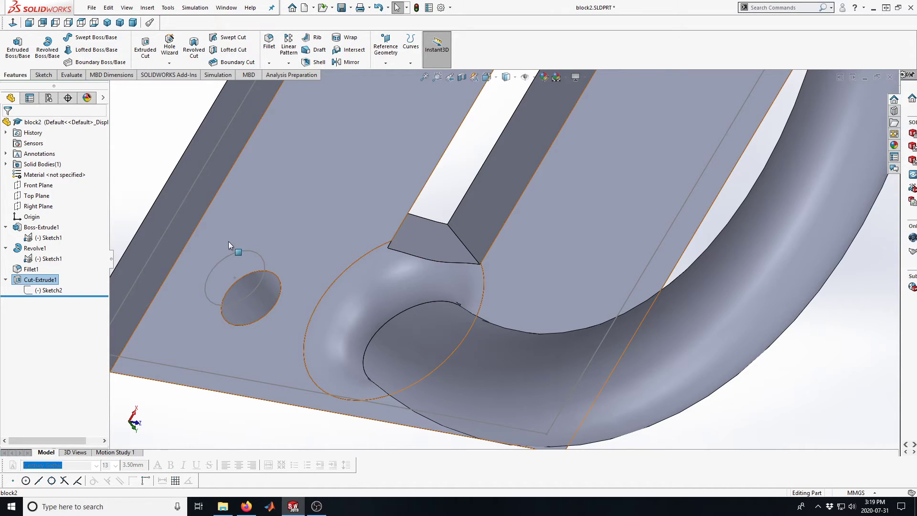
pyautogui.scroll(2, 324, 208)
pyautogui.scroll(4, 325, 209)
pyautogui.moveTo(437, 205); pyautogui.dragTo(369, 64, button='middle')
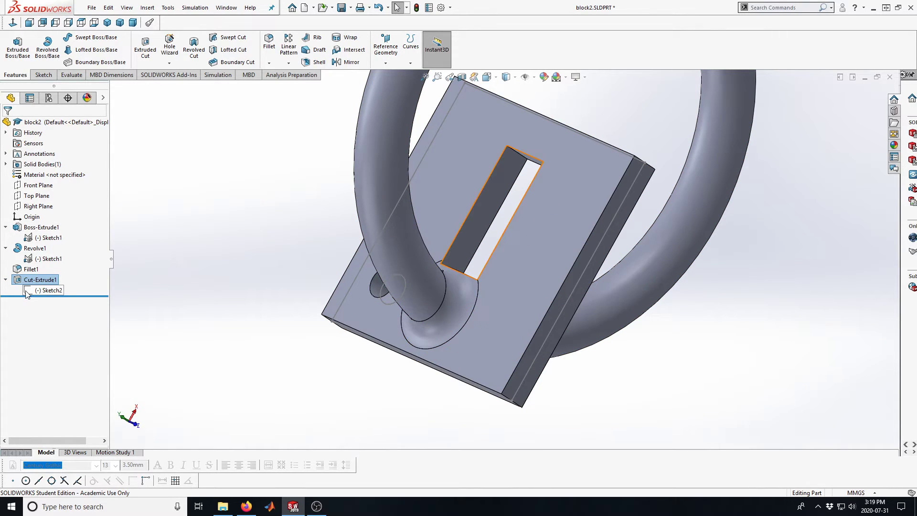
pyautogui.scroll(-3, 457, 257)
pyautogui.scroll(3, 457, 257)
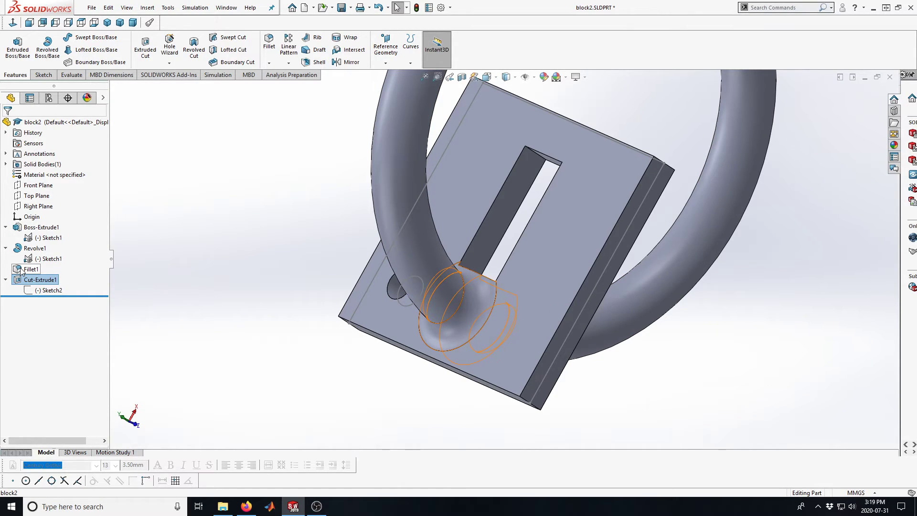
# Reorder Fillet1 to come after Cut-Extrude1 in the feature history and check the ring joint
pyautogui.moveTo(23, 271); pyautogui.dragTo(22, 281)
pyautogui.scroll(3, 478, 293)
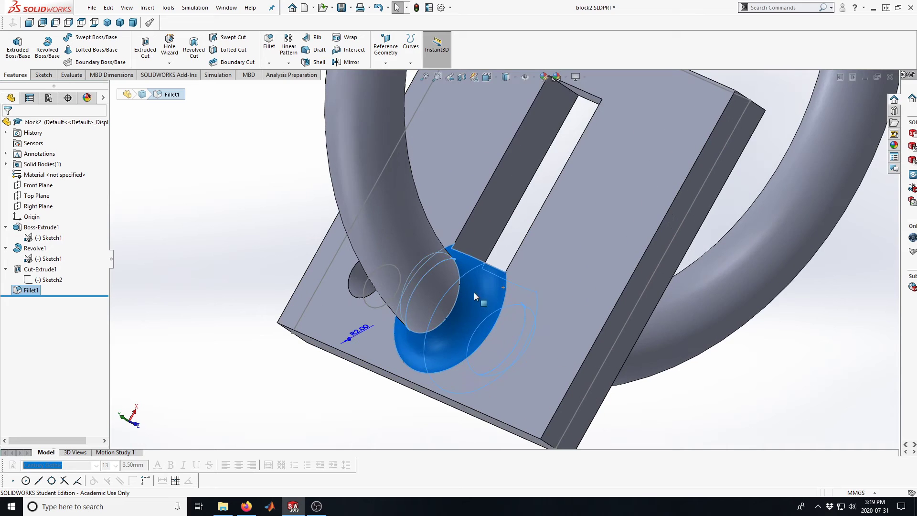
pyautogui.click(228, 269)
pyautogui.moveTo(227, 270); pyautogui.dragTo(249, 287, button='middle')
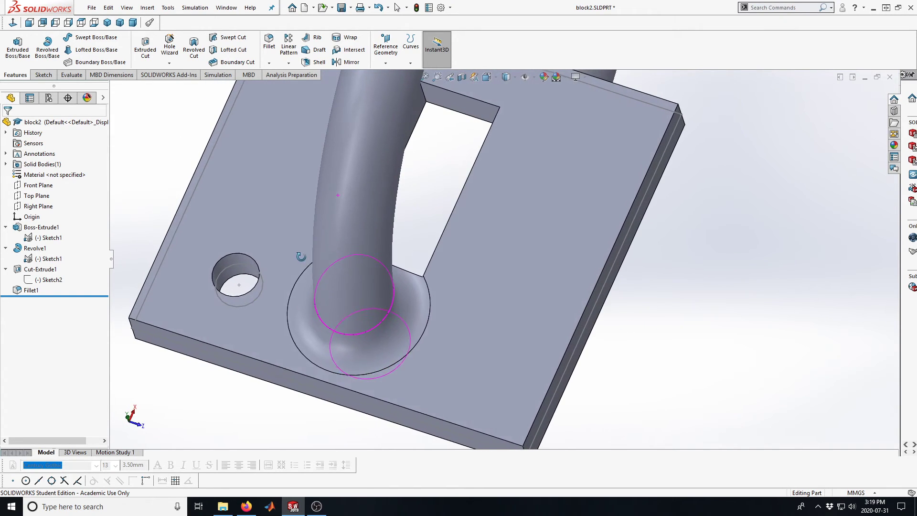
# Edit Fillet1, add the slot's four rim edges and one corner edge through the thickness, and try to apply it at 2 mm
pyautogui.click(27, 290)
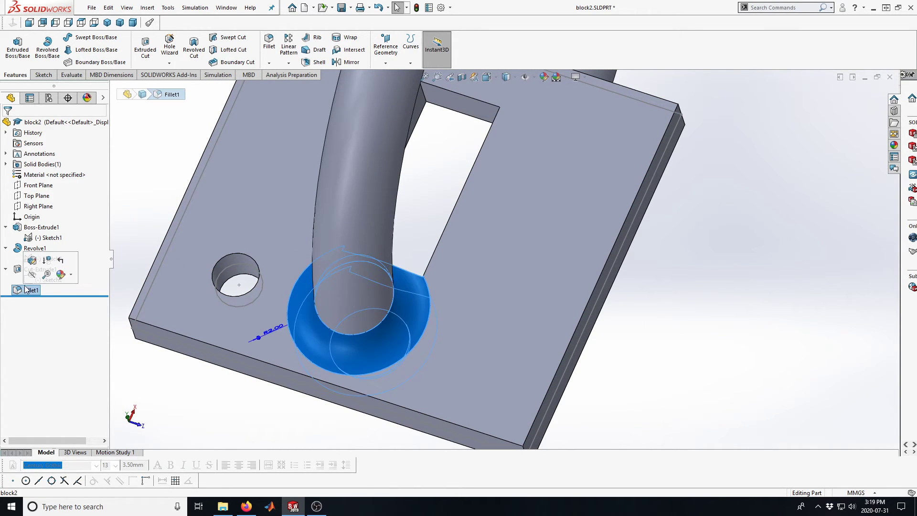
pyautogui.click(32, 261)
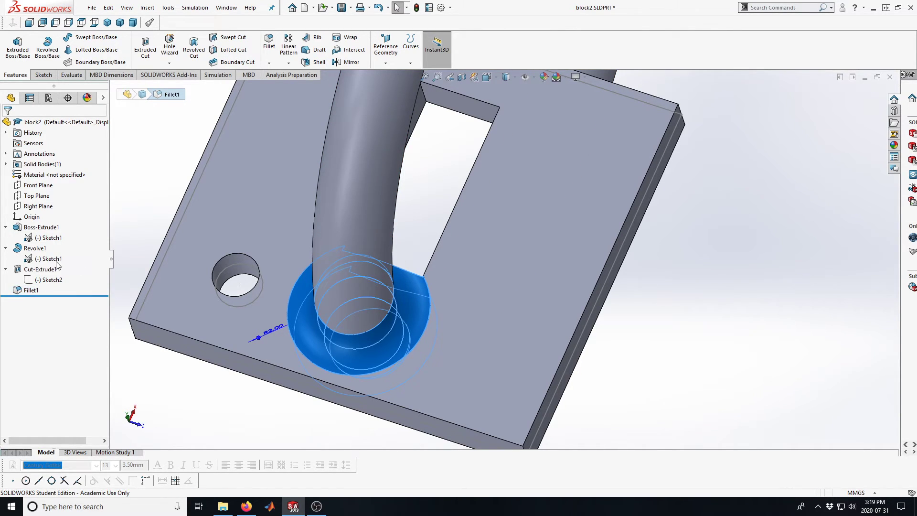
pyautogui.moveTo(274, 256); pyautogui.dragTo(297, 290, button='middle')
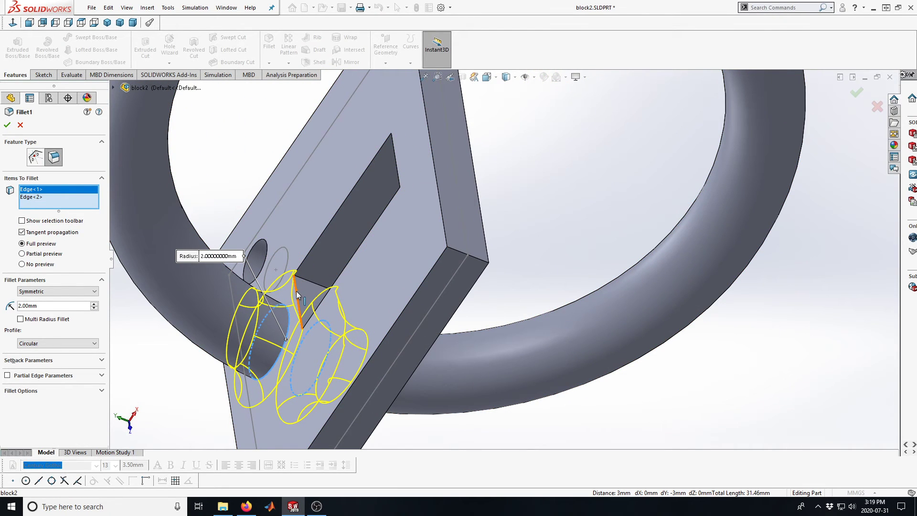
pyautogui.click(296, 291)
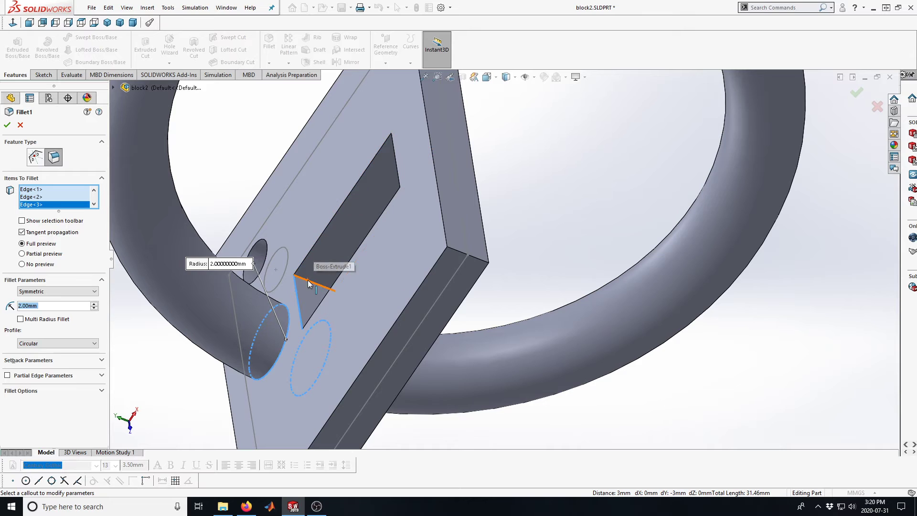
pyautogui.click(314, 248)
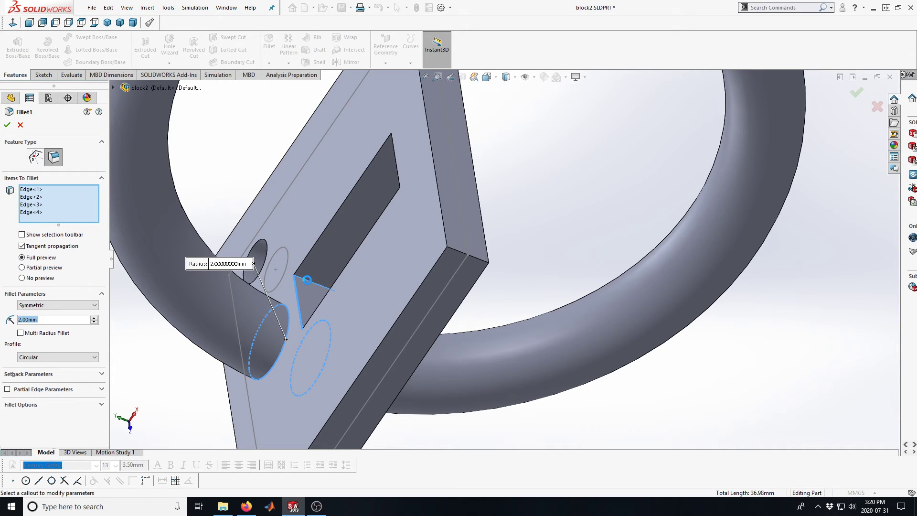
pyautogui.click(317, 239)
pyautogui.moveTo(311, 256); pyautogui.dragTo(342, 293, button='middle')
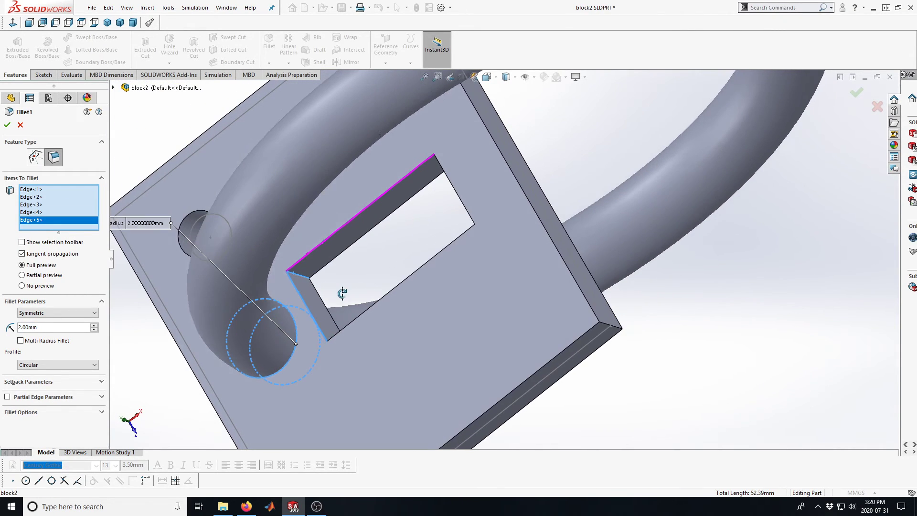
pyautogui.click(362, 314)
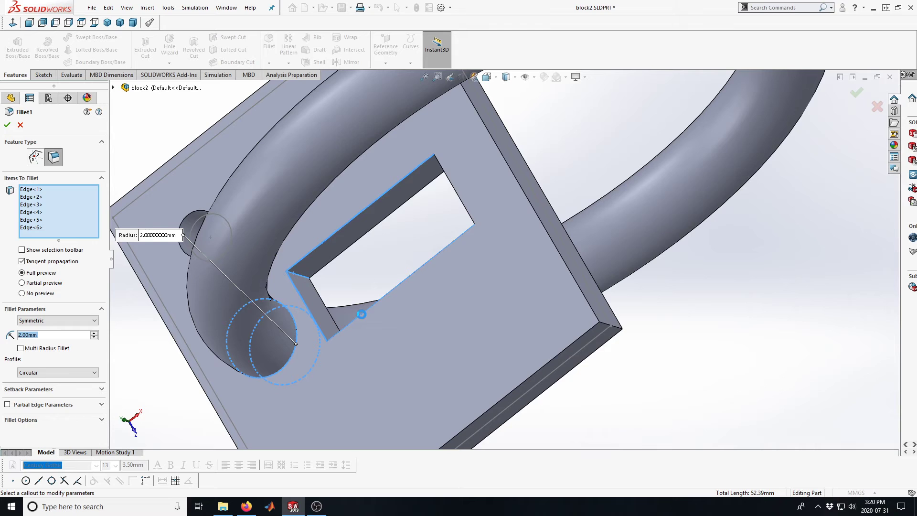
pyautogui.click(472, 216)
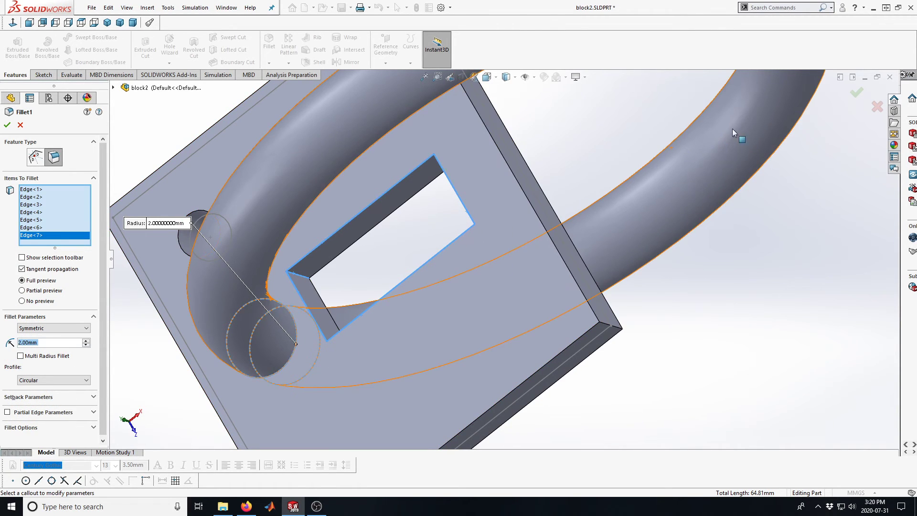
pyautogui.click(856, 93)
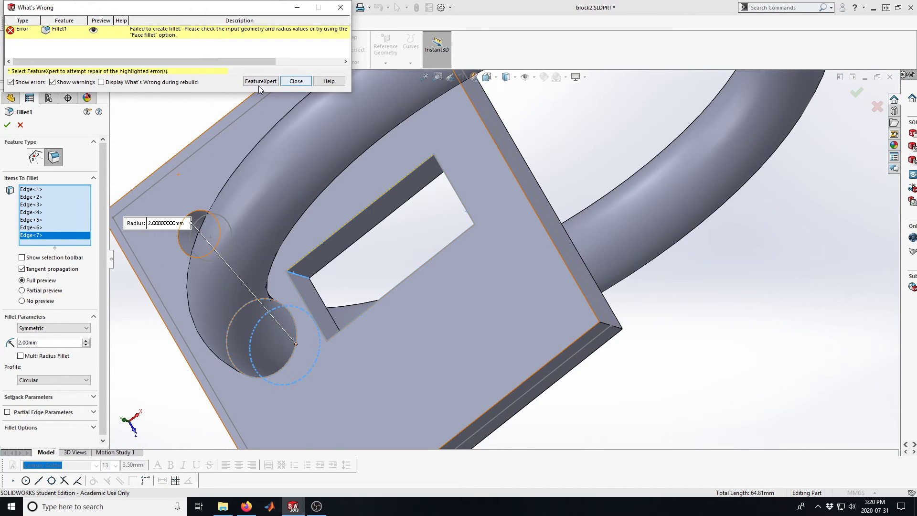
pyautogui.click(296, 82)
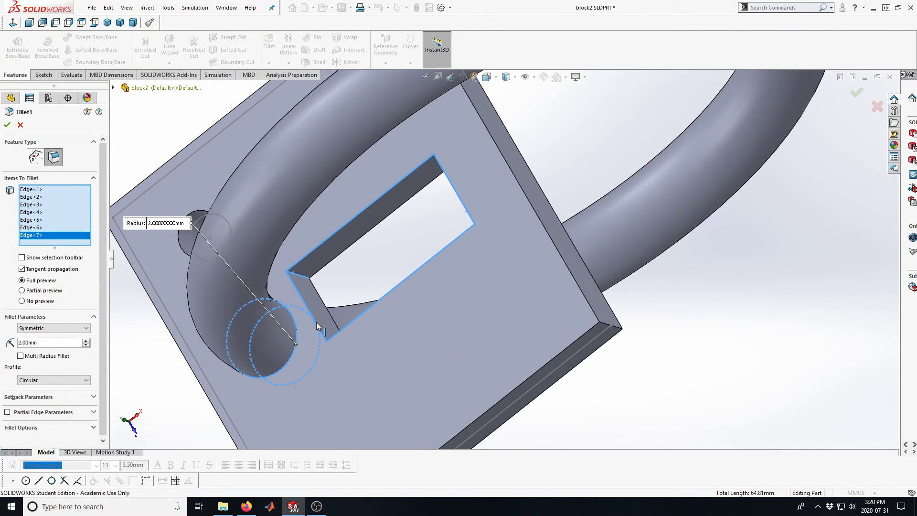
# Try to apply Fillet1 with a 1 mm radius on the ring and slot edges
pyautogui.moveTo(301, 334); pyautogui.dragTo(298, 290, button='middle')
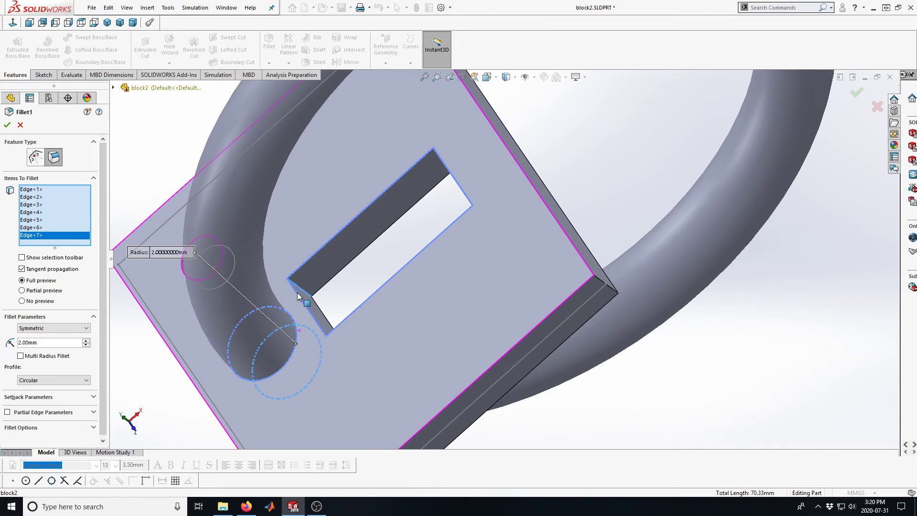
pyautogui.moveTo(38, 342); pyautogui.dragTo(27, 342)
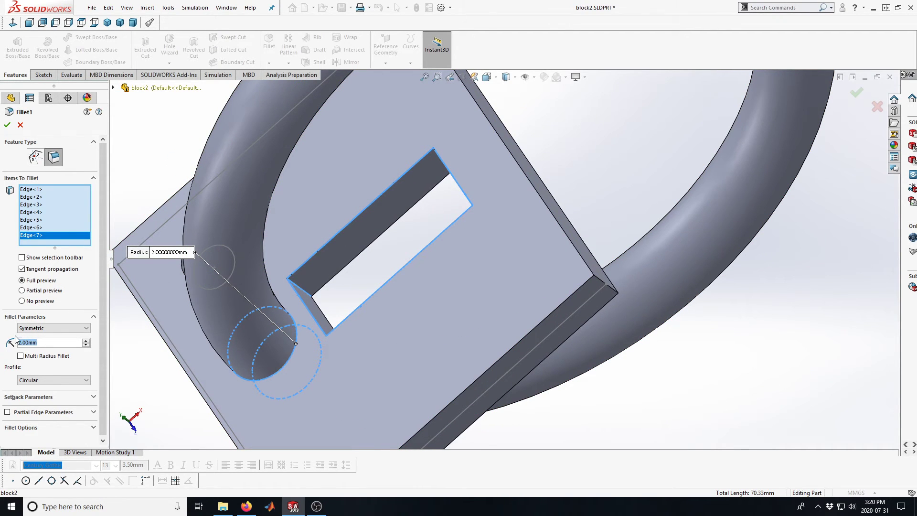
pyautogui.write('1')
pyautogui.press('Return')
pyautogui.click(8, 126)
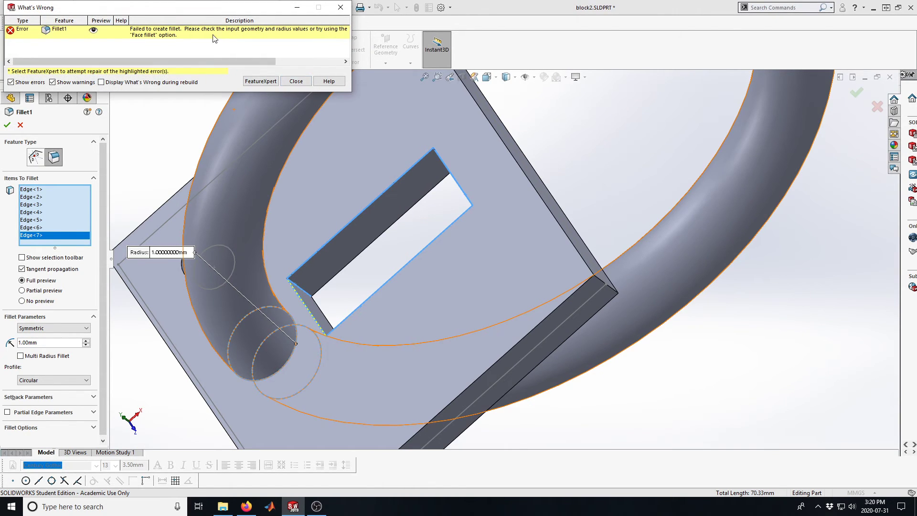
pyautogui.click(302, 82)
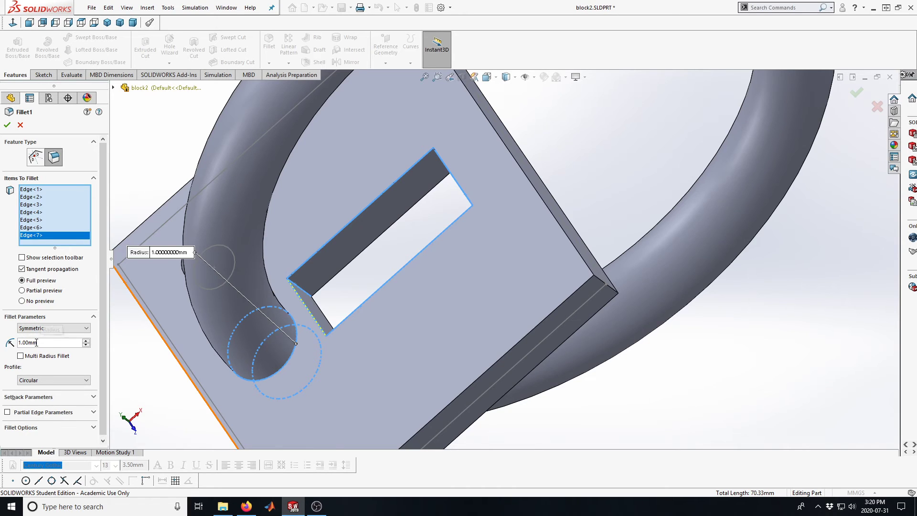
# Set Fillet1's radius to 0.5 mm and apply the fillet
pyautogui.moveTo(36, 343); pyautogui.dragTo(15, 343)
pyautogui.write('0.5')
pyautogui.press('Return')
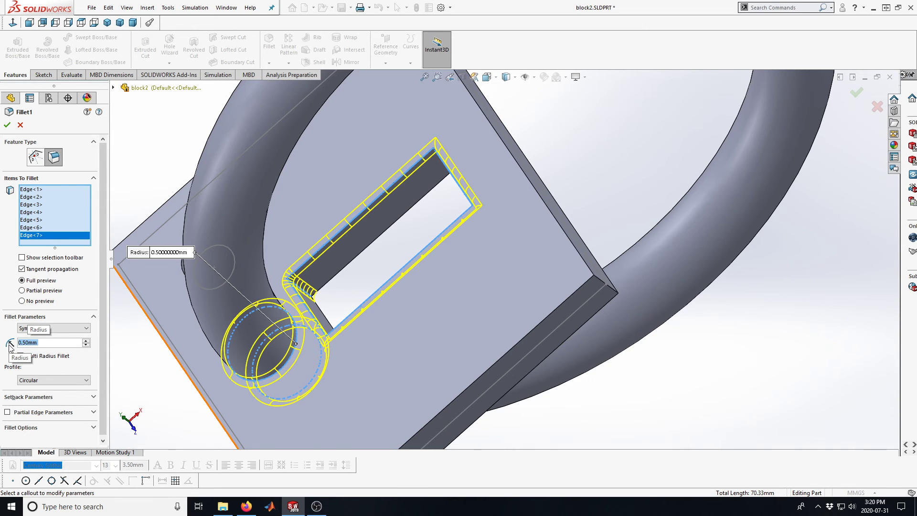
pyautogui.click(7, 125)
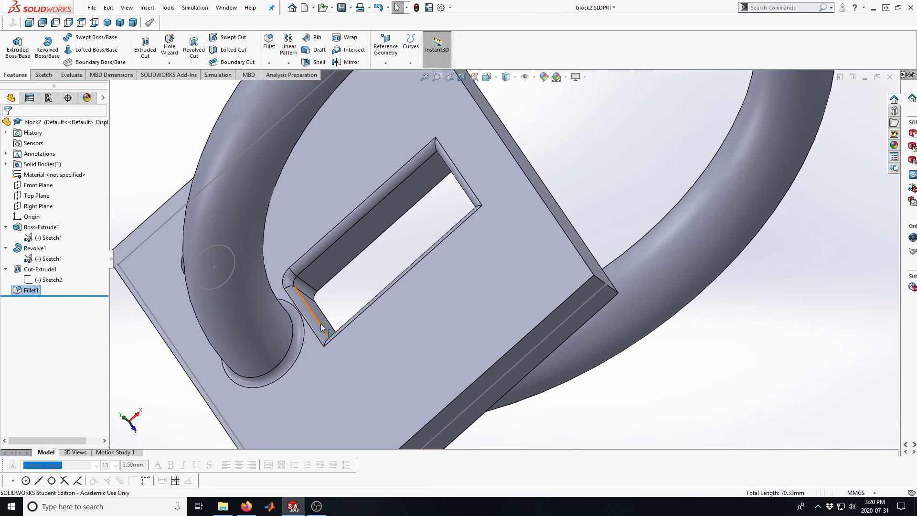
# Inspect the faces rounded by Fillet1 around the slot's rim and the ring joint
pyautogui.scroll(-5, 320, 336)
pyautogui.scroll(5, 320, 337)
pyautogui.moveTo(319, 334); pyautogui.dragTo(395, 313, button='middle')
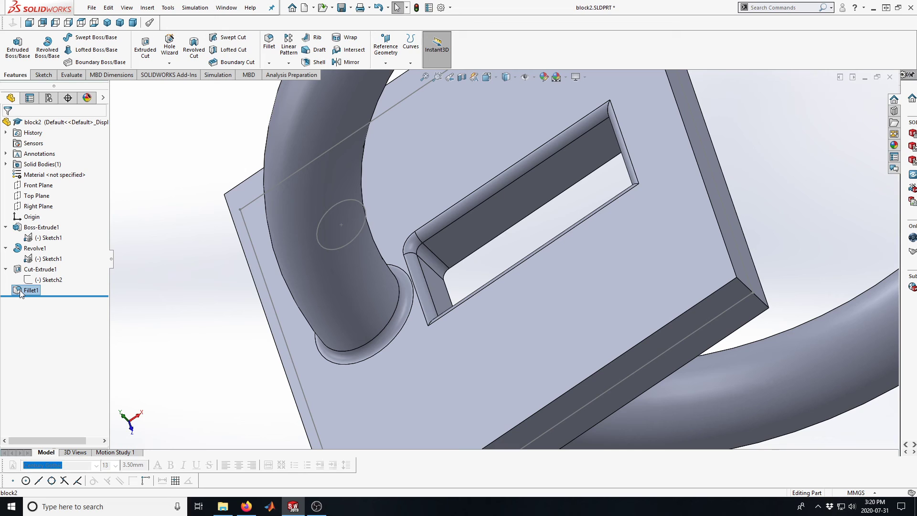
pyautogui.moveTo(19, 289)
pyautogui.mouseDown()
pyautogui.moveTo(18, 251)
pyautogui.moveTo(17, 289)
pyautogui.mouseUp()
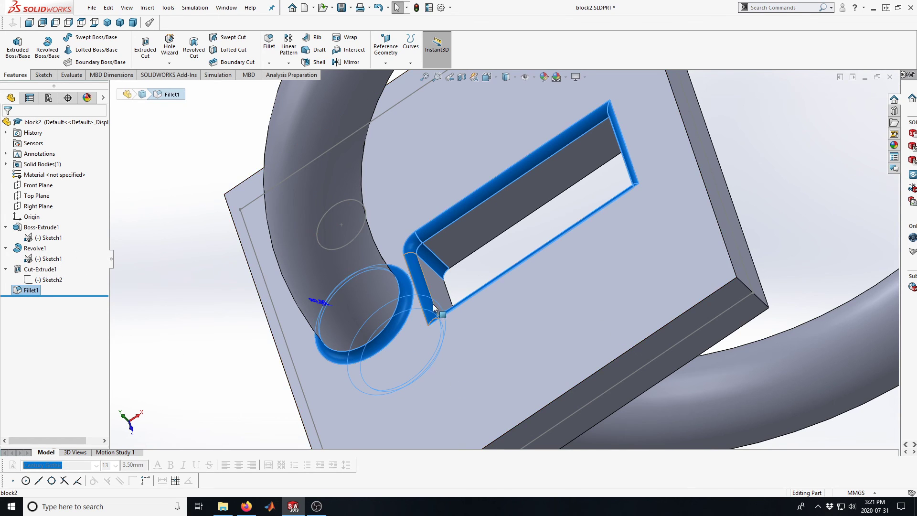
pyautogui.scroll(5, 434, 304)
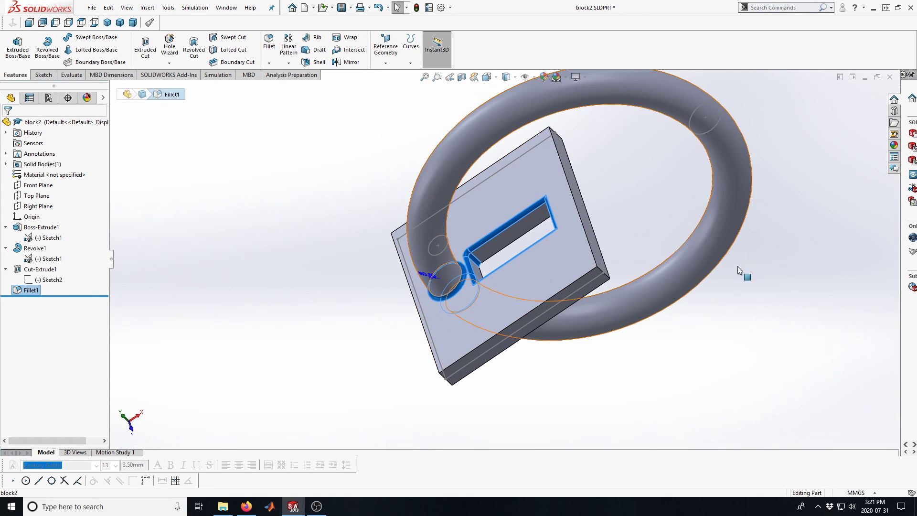
pyautogui.keyDown('ctrl'); pyautogui.moveTo(630, 247); pyautogui.dragTo(579, 248, button='middle'); pyautogui.keyUp('ctrl')
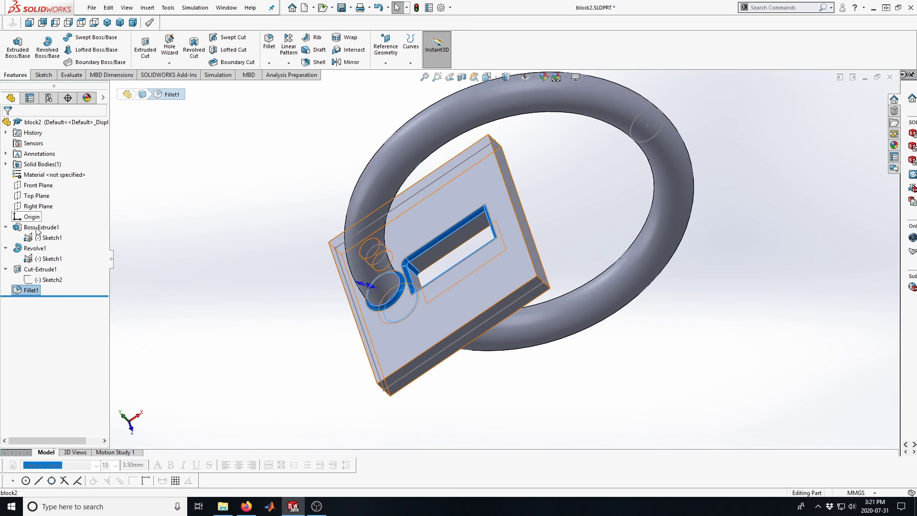
pyautogui.click(320, 341)
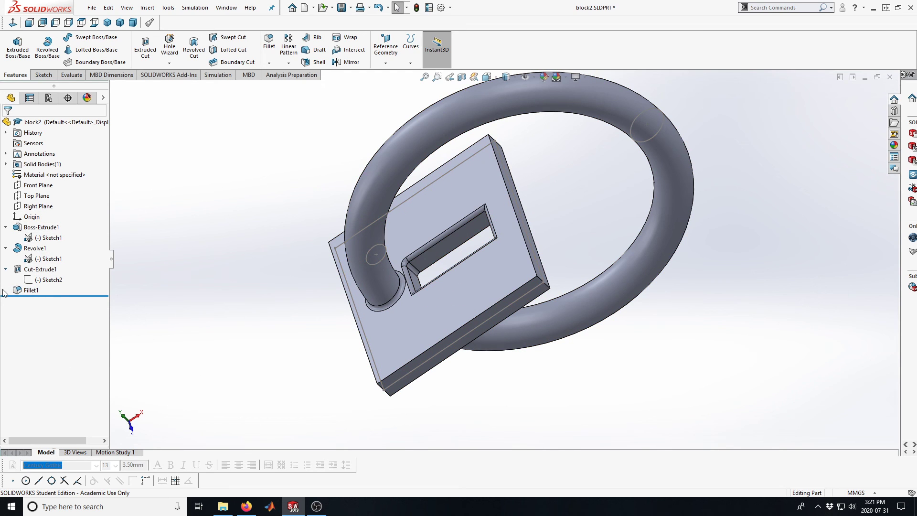